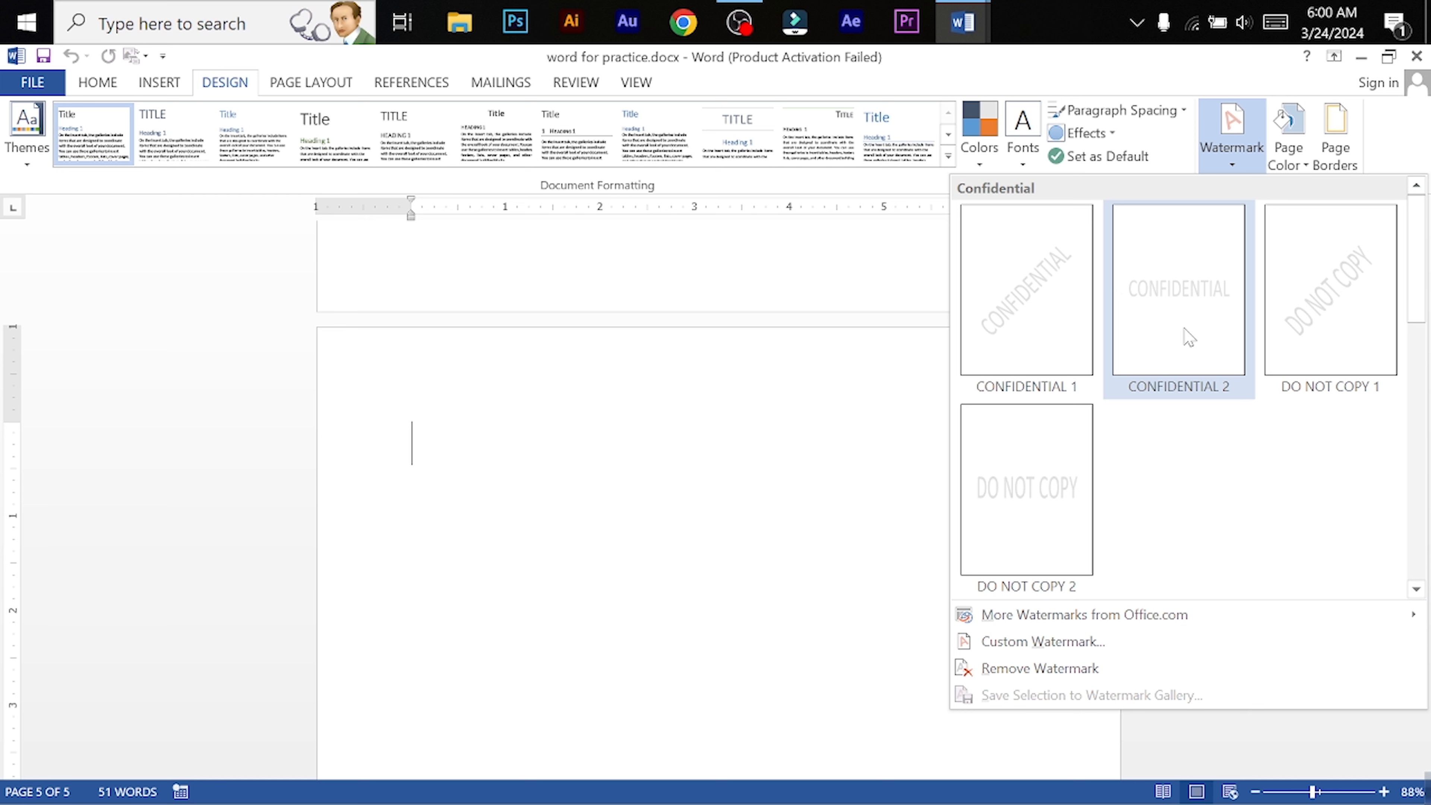
Add the ready-made diagonal CONFIDENTIAL 1 watermark to the document's pages
left_click(1025, 301)
scroll(981, 401, "down", 3)
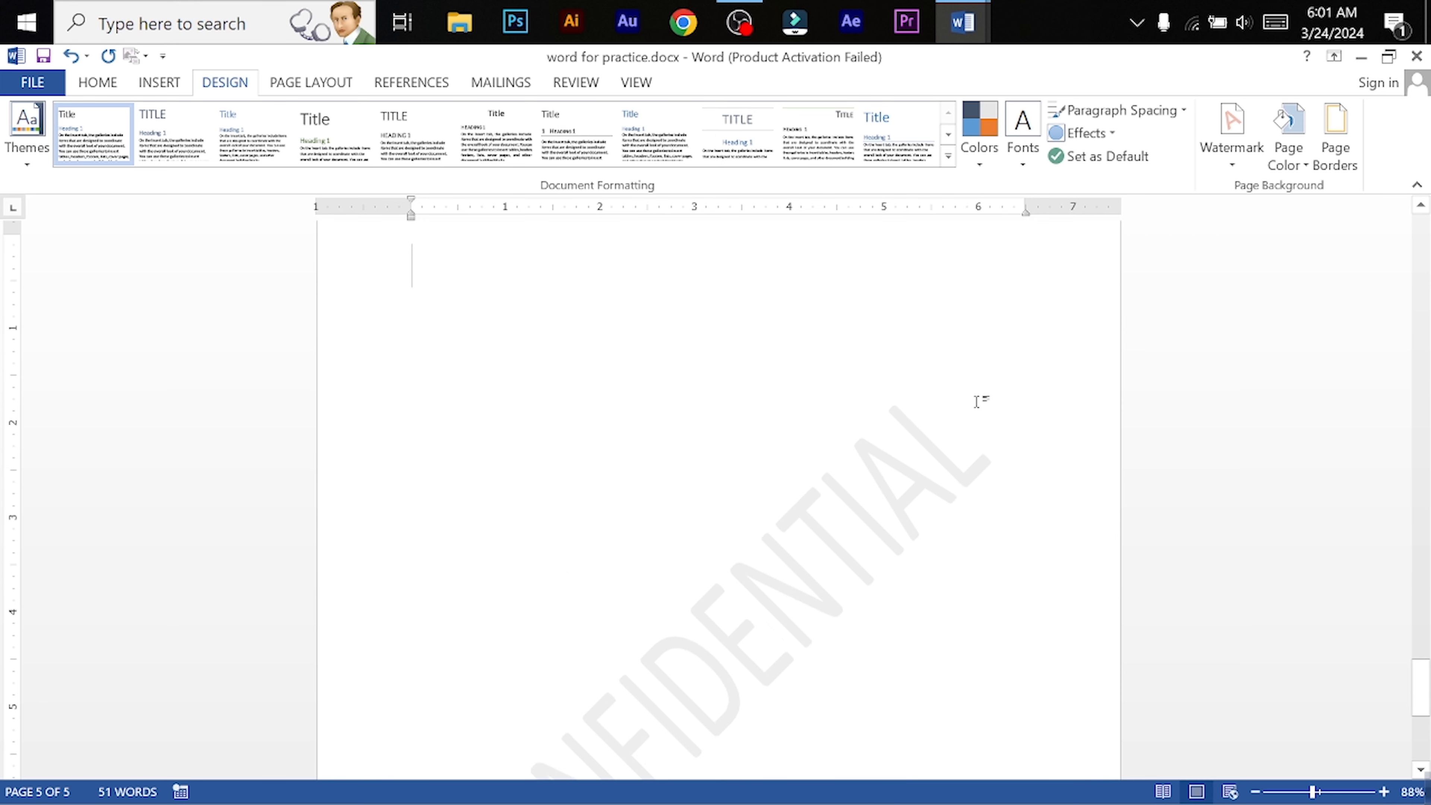
scroll(929, 431, "down", 4)
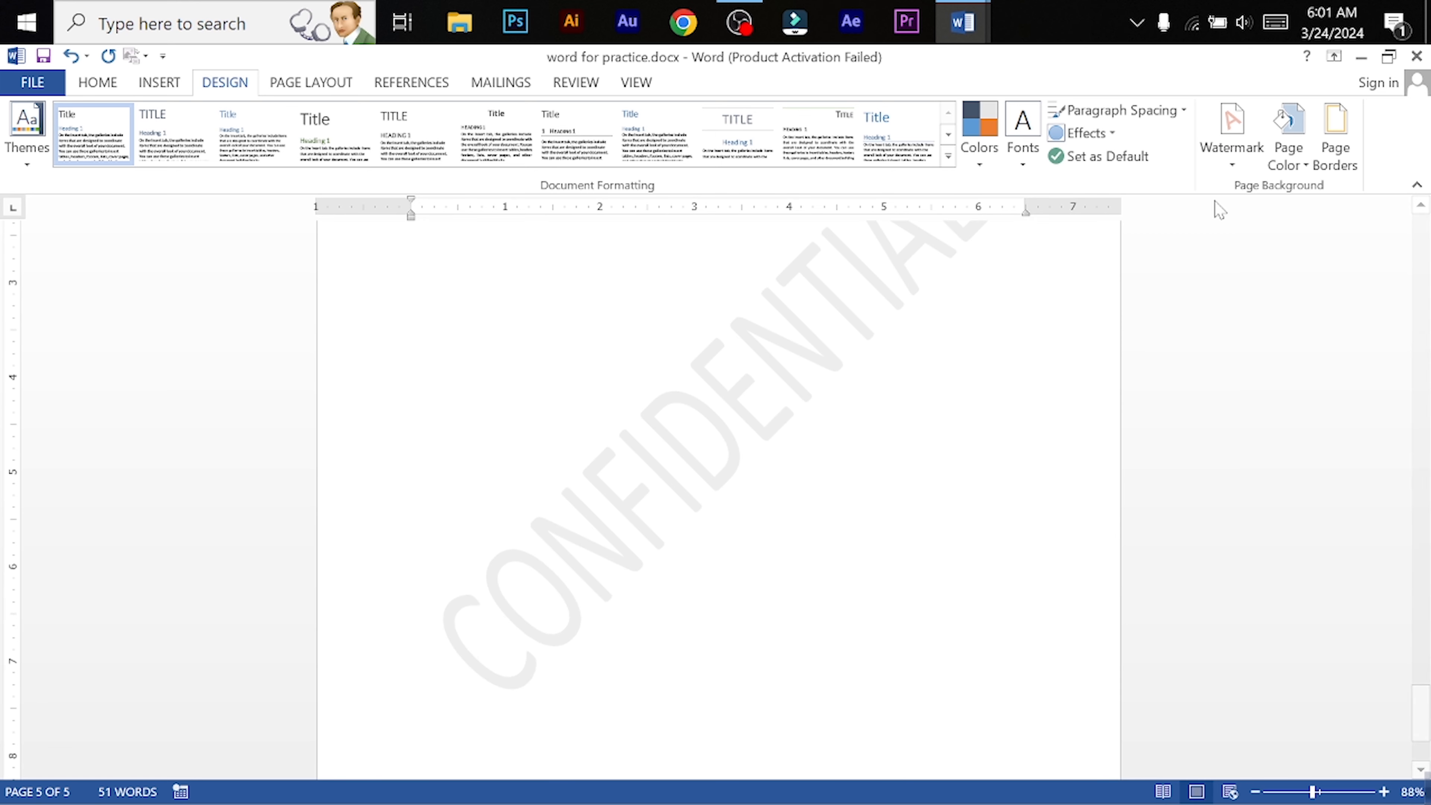
Create a custom picture watermark from the teal logo image in the Pictures folder and apply it at Auto scale with Washout
left_click(1231, 151)
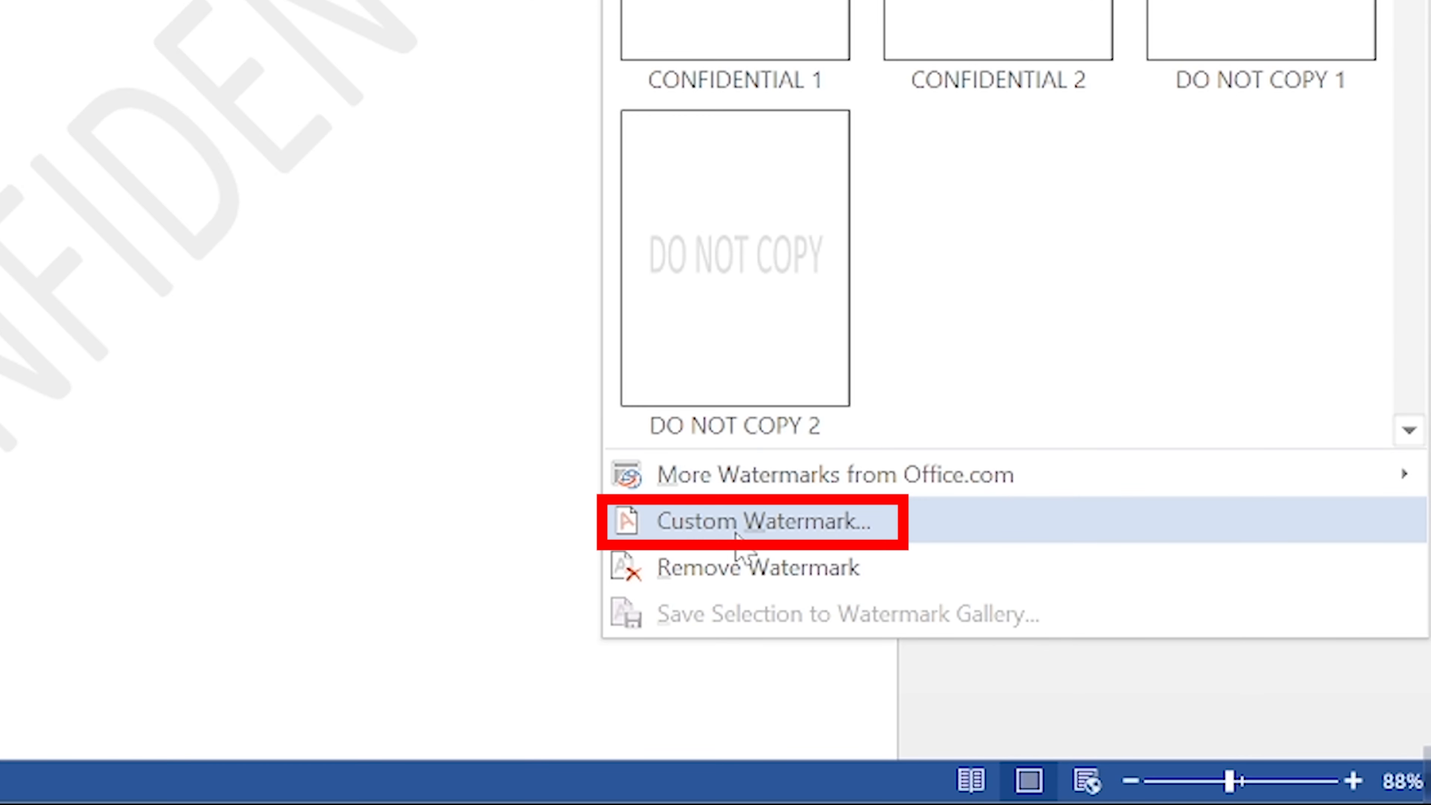
left_click(792, 527)
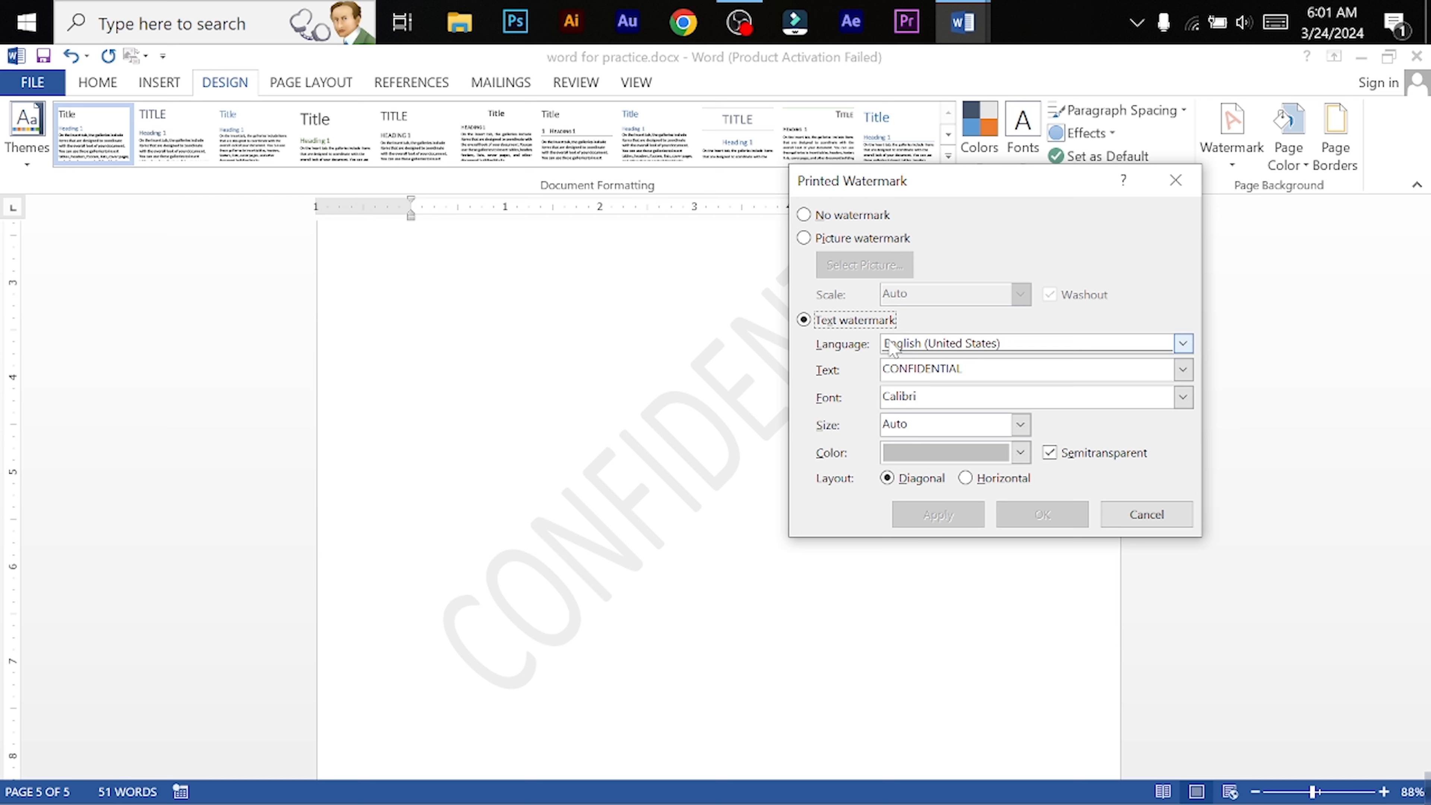
left_click(827, 241)
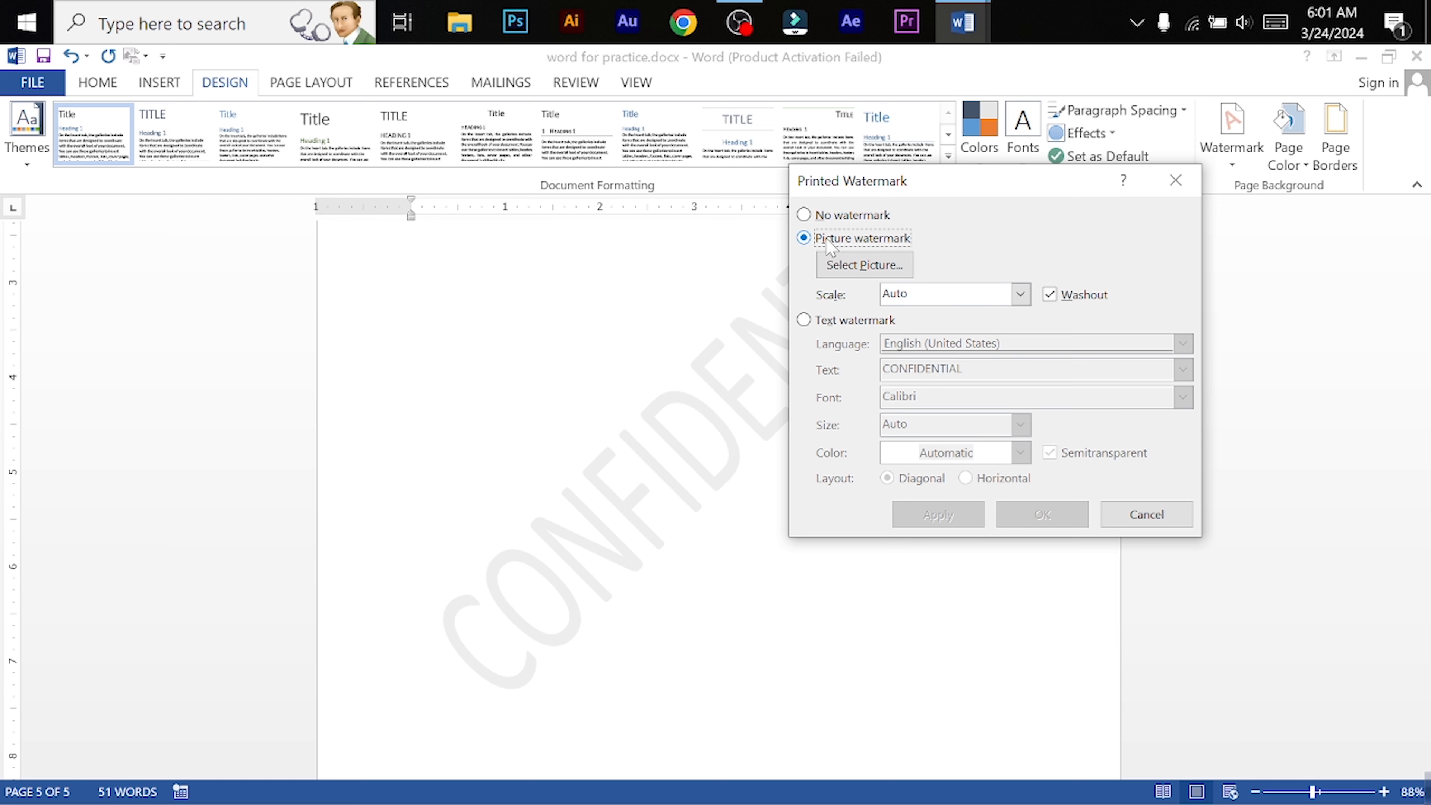
left_click(863, 266)
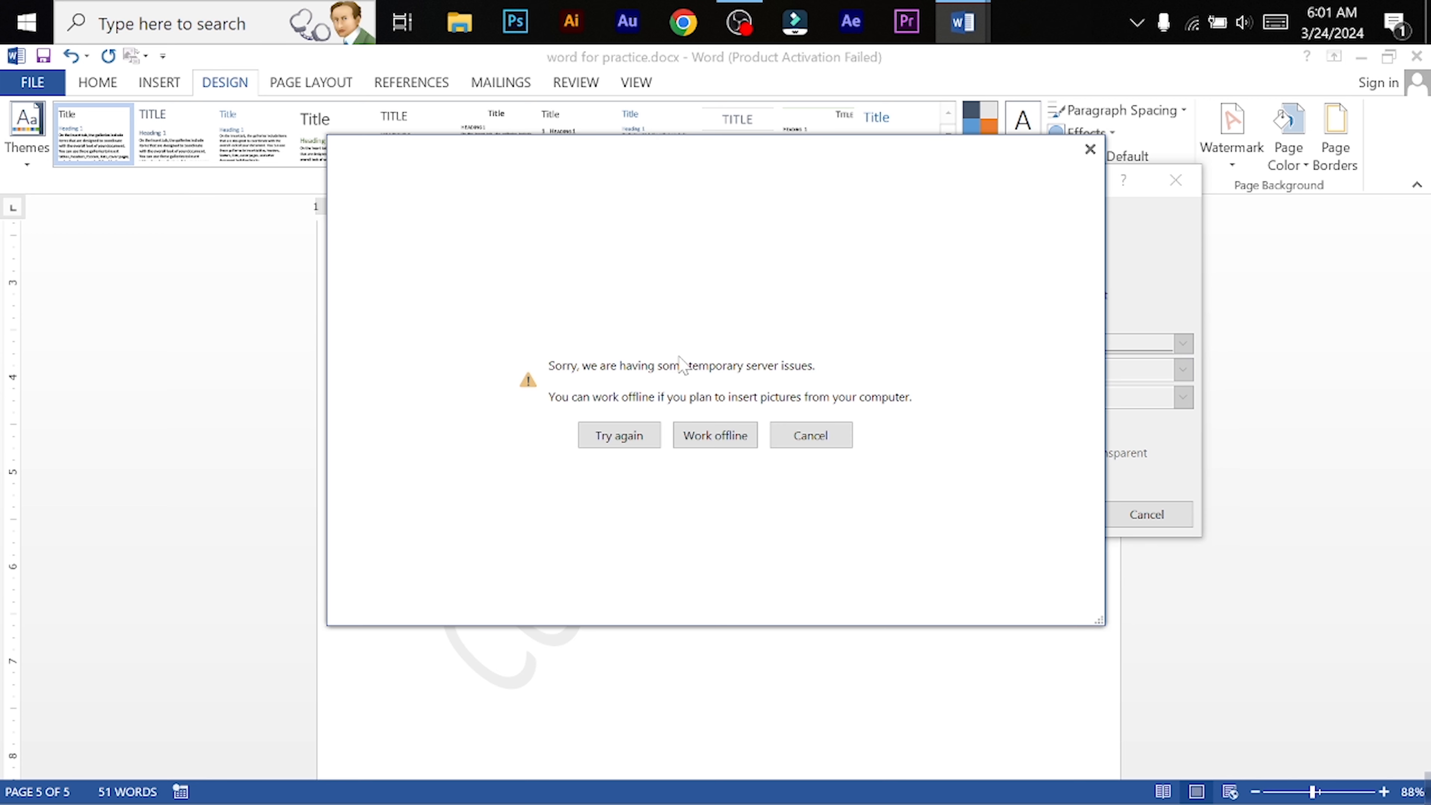
left_click(683, 443)
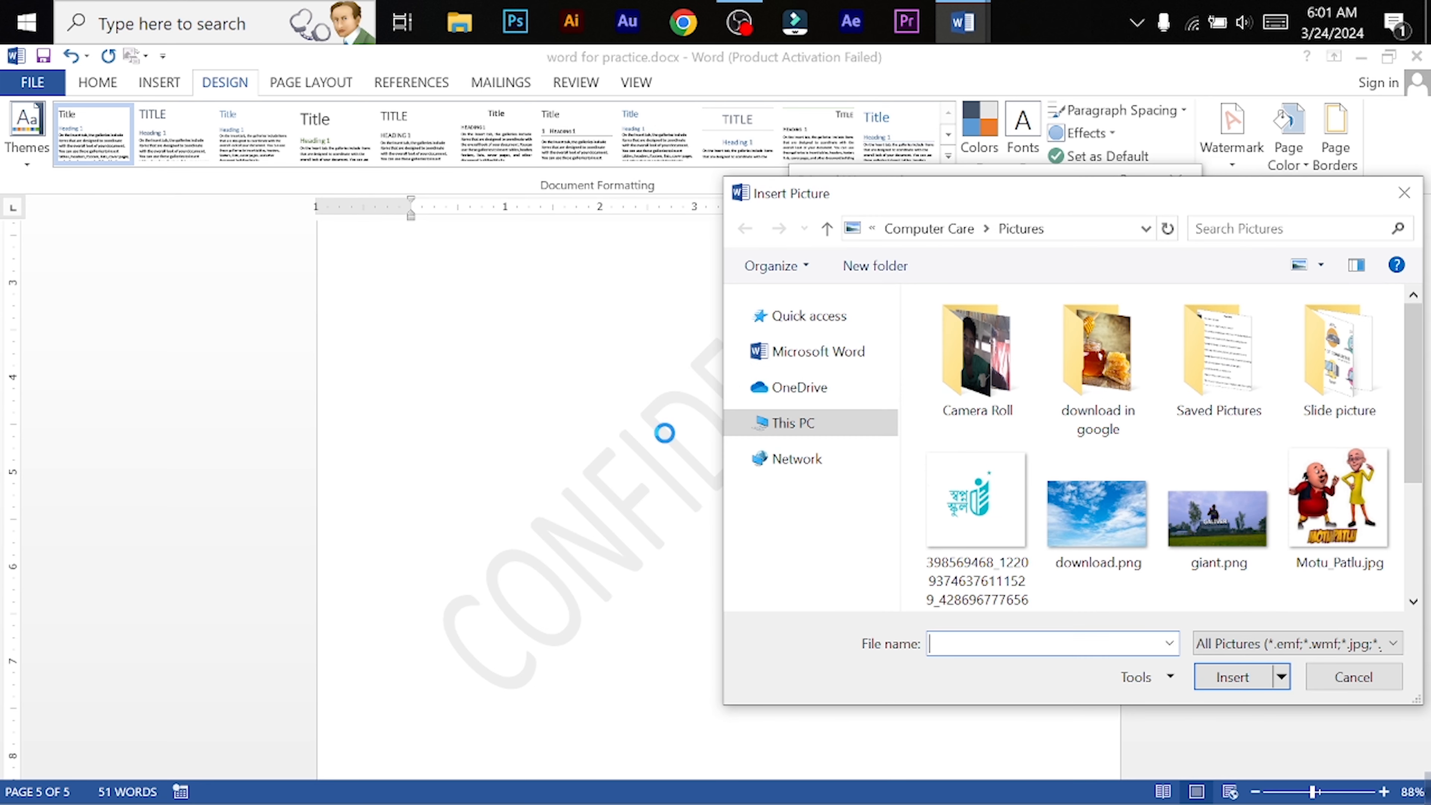
left_click(1102, 531)
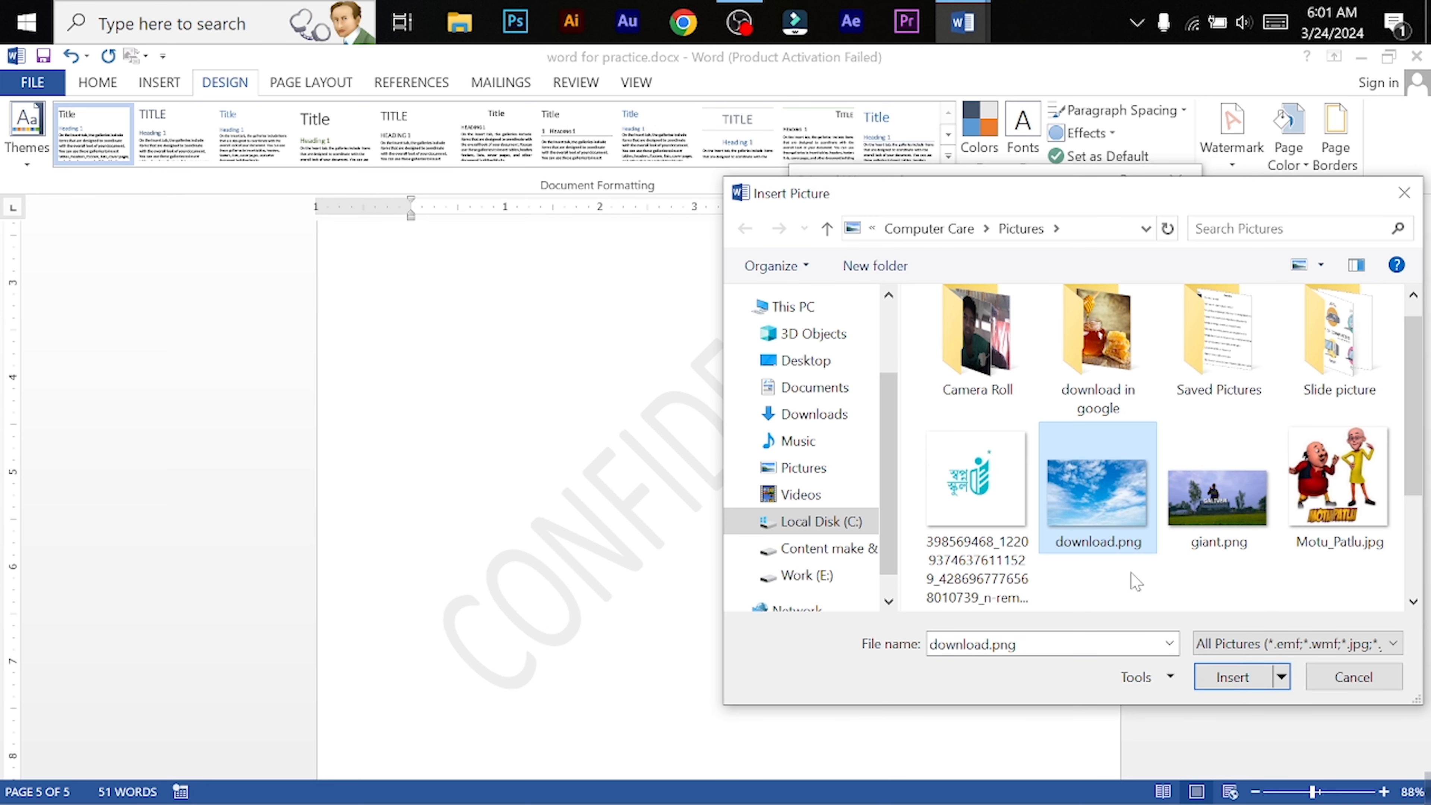
left_click(999, 496)
left_click(1208, 672)
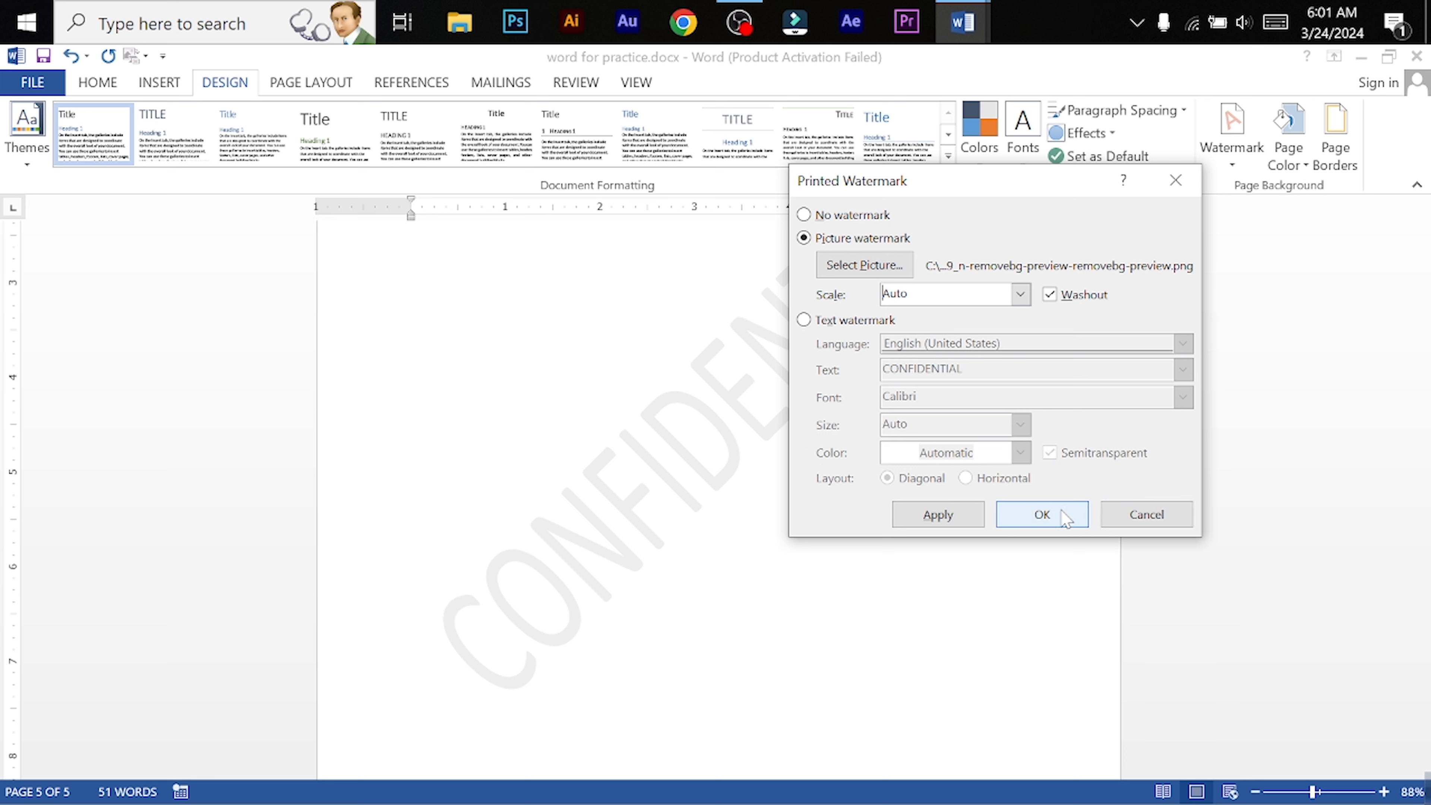
left_click(938, 514)
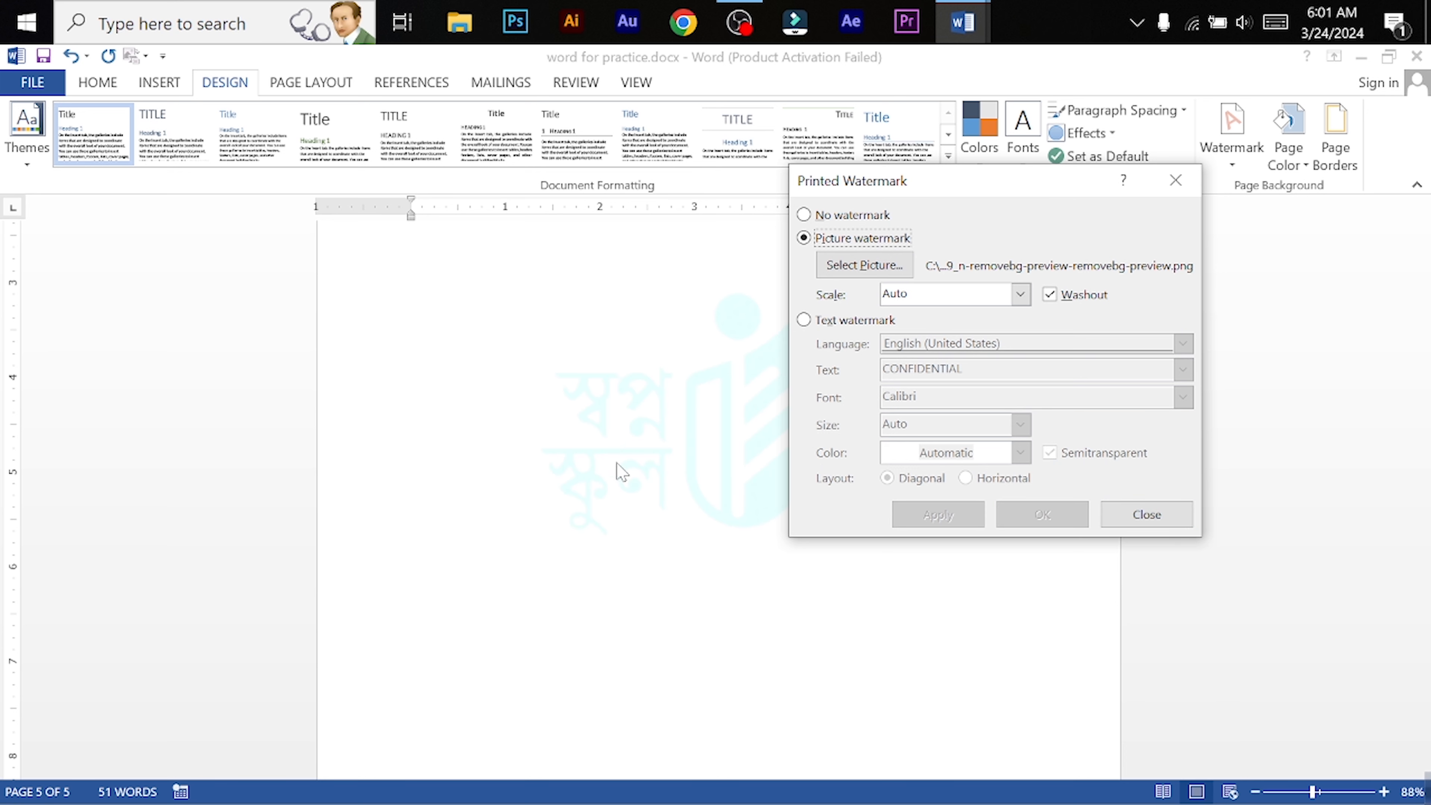
left_click_drag(1054, 186, 1159, 179)
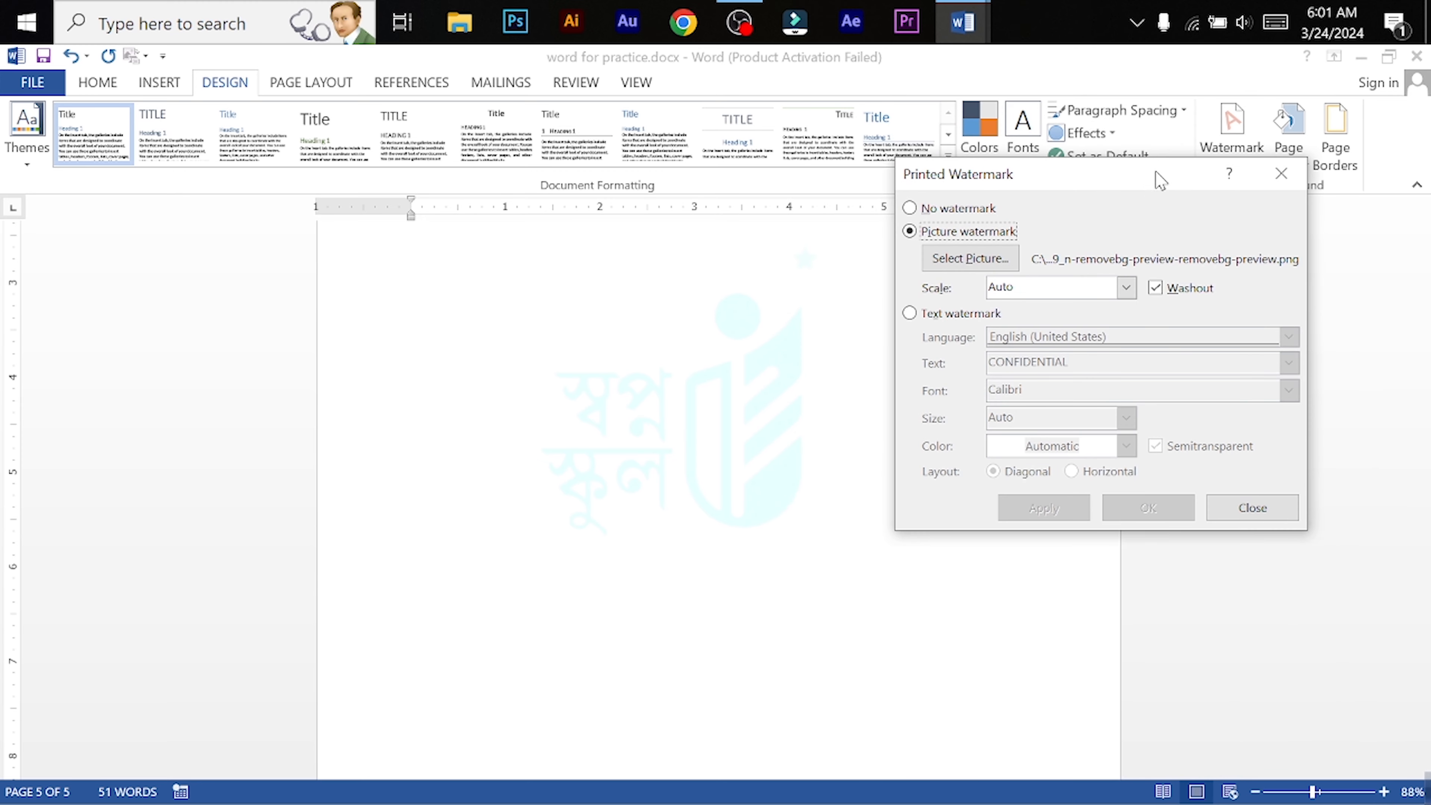
Switch the custom watermark to a text watermark reading "Shopno School"
left_click(927, 209)
left_click(938, 230)
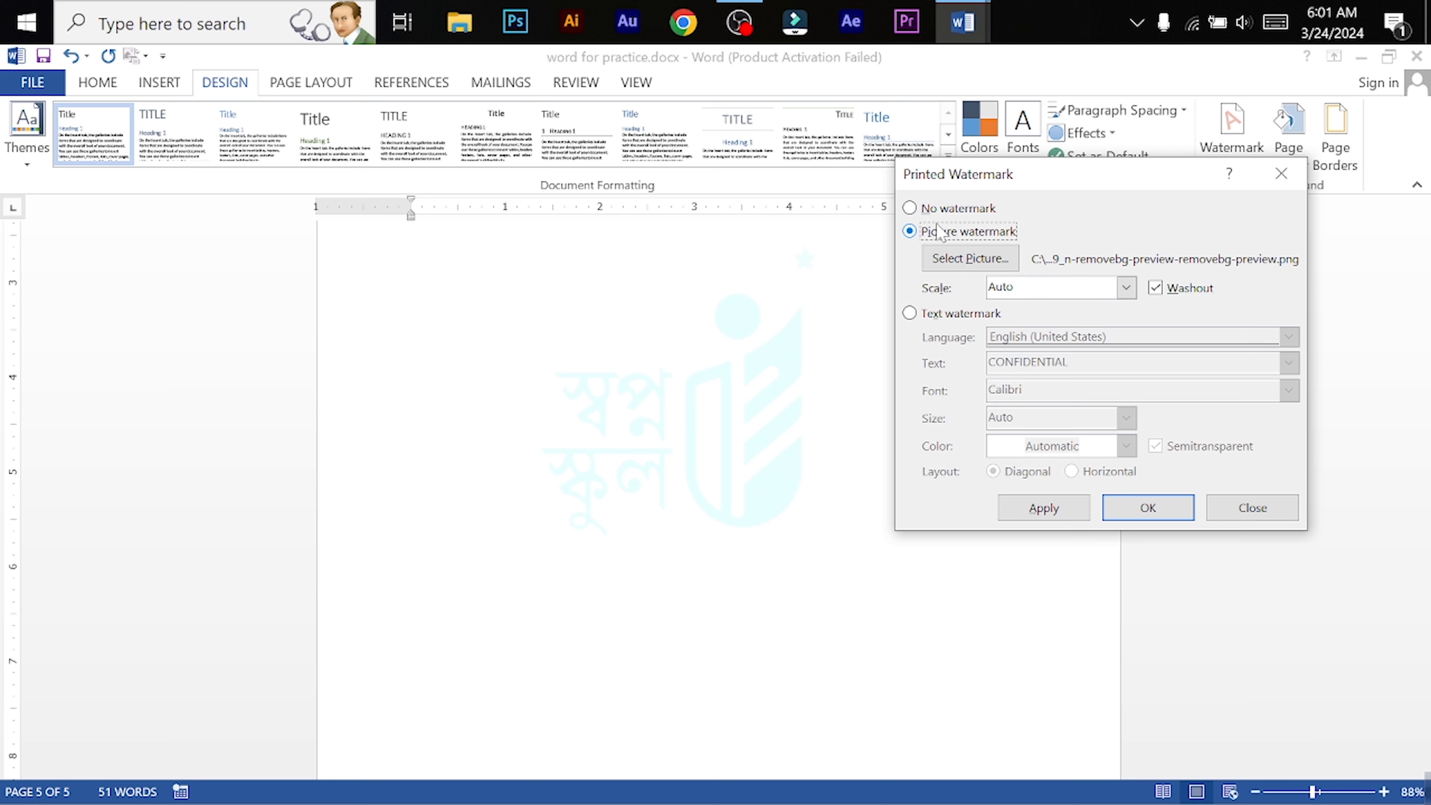
left_click(939, 314)
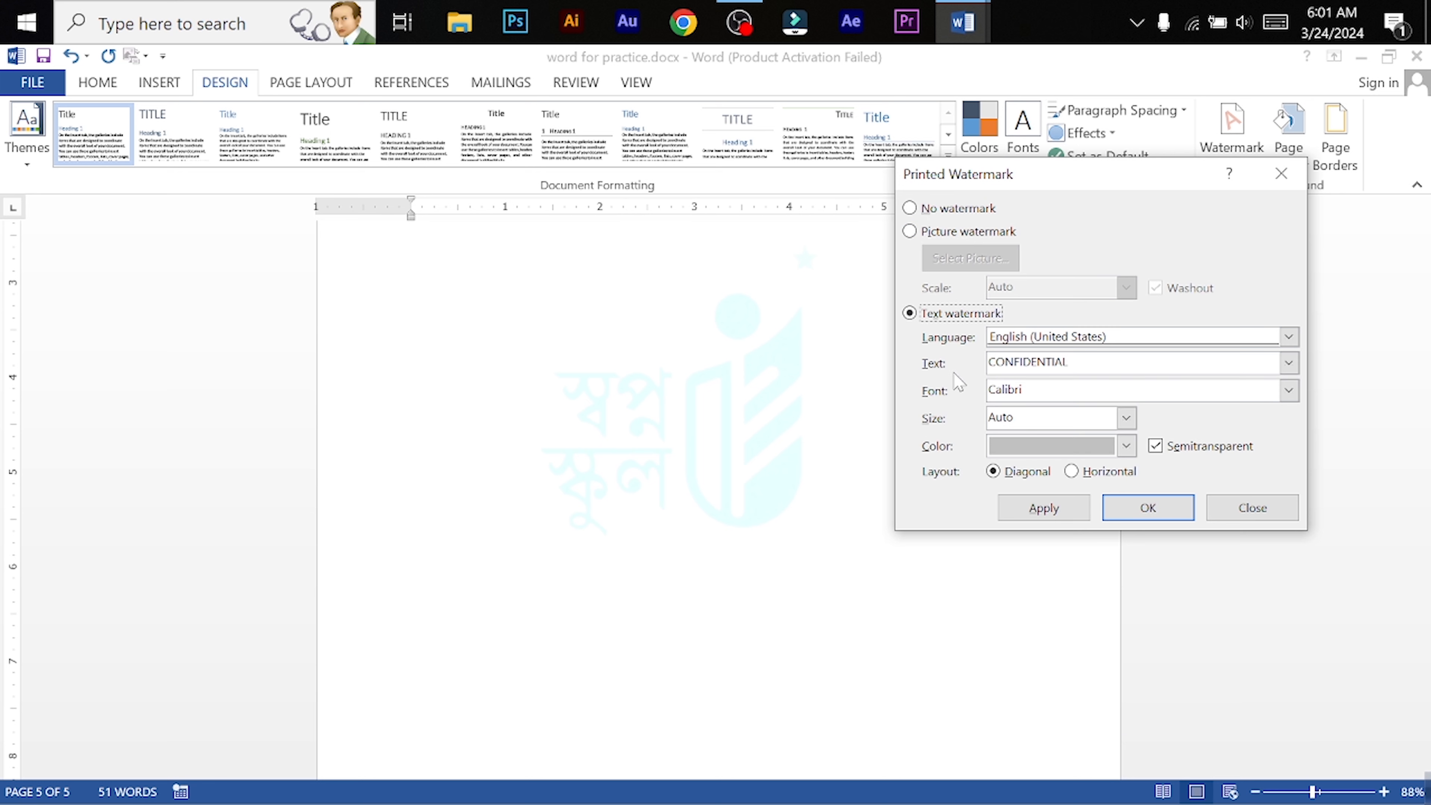
left_click_drag(1069, 362, 1023, 362)
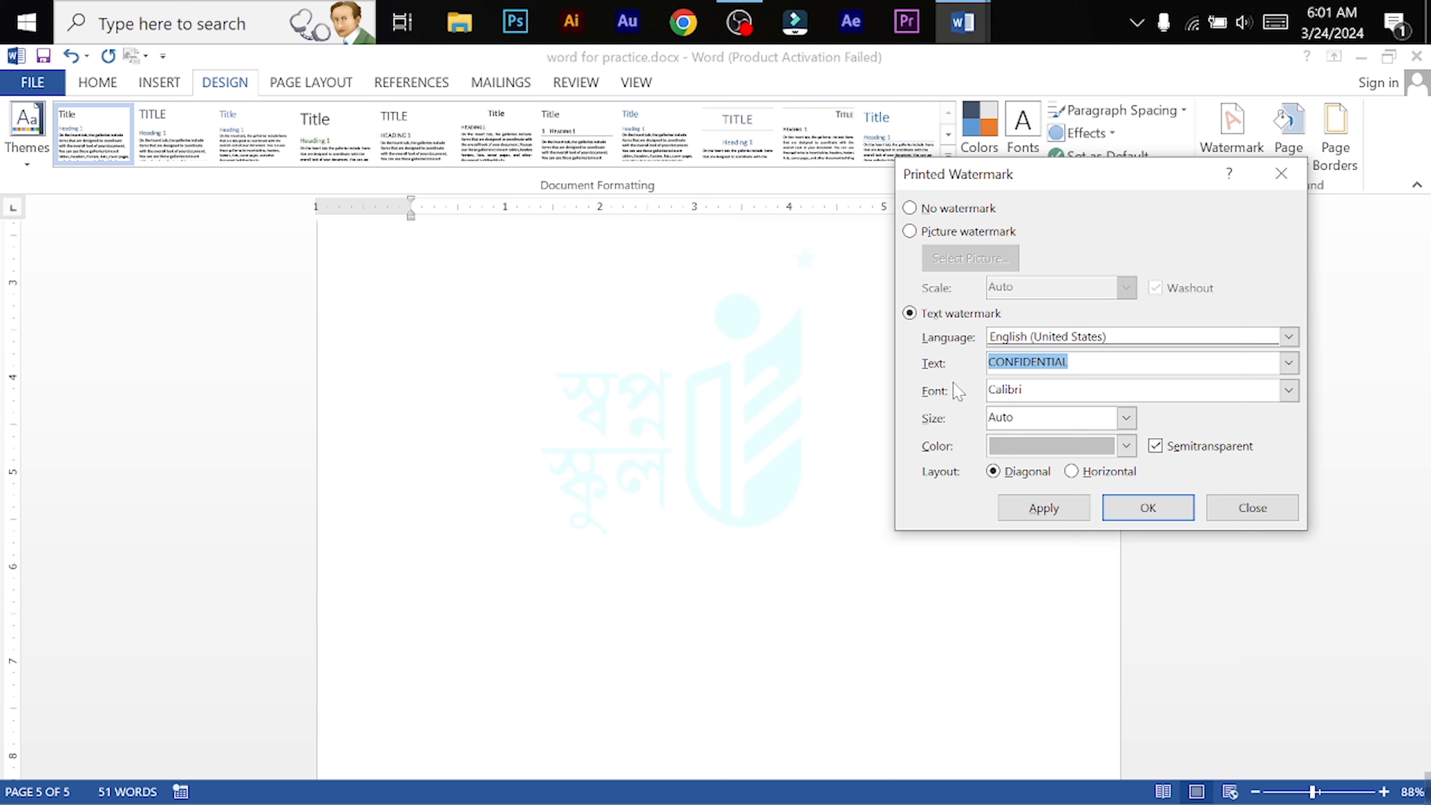
type("Shopno School")
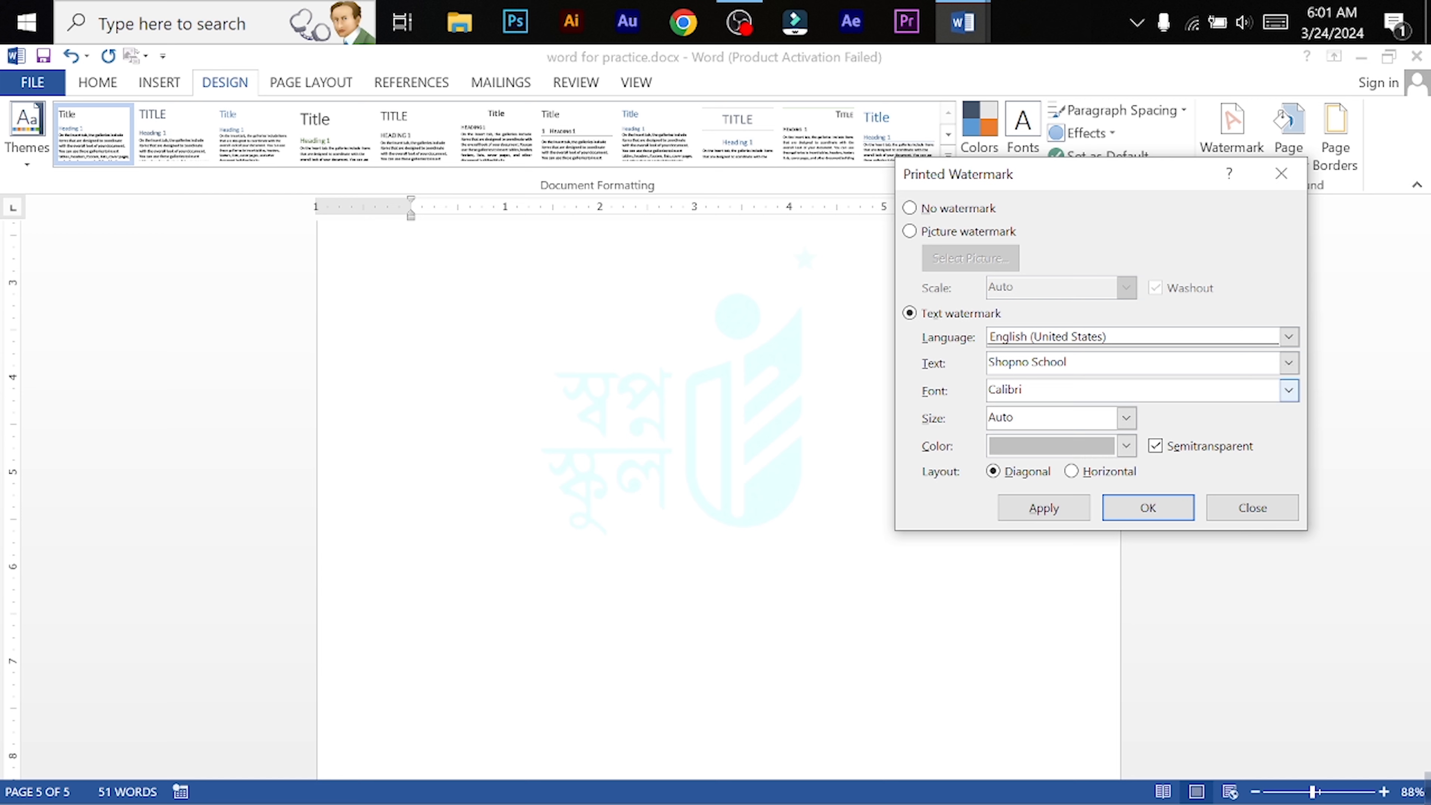
Set the text watermark's font to Bangers and apply the watermark to the document
left_click(1290, 390)
scroll(1169, 451, "down", 5)
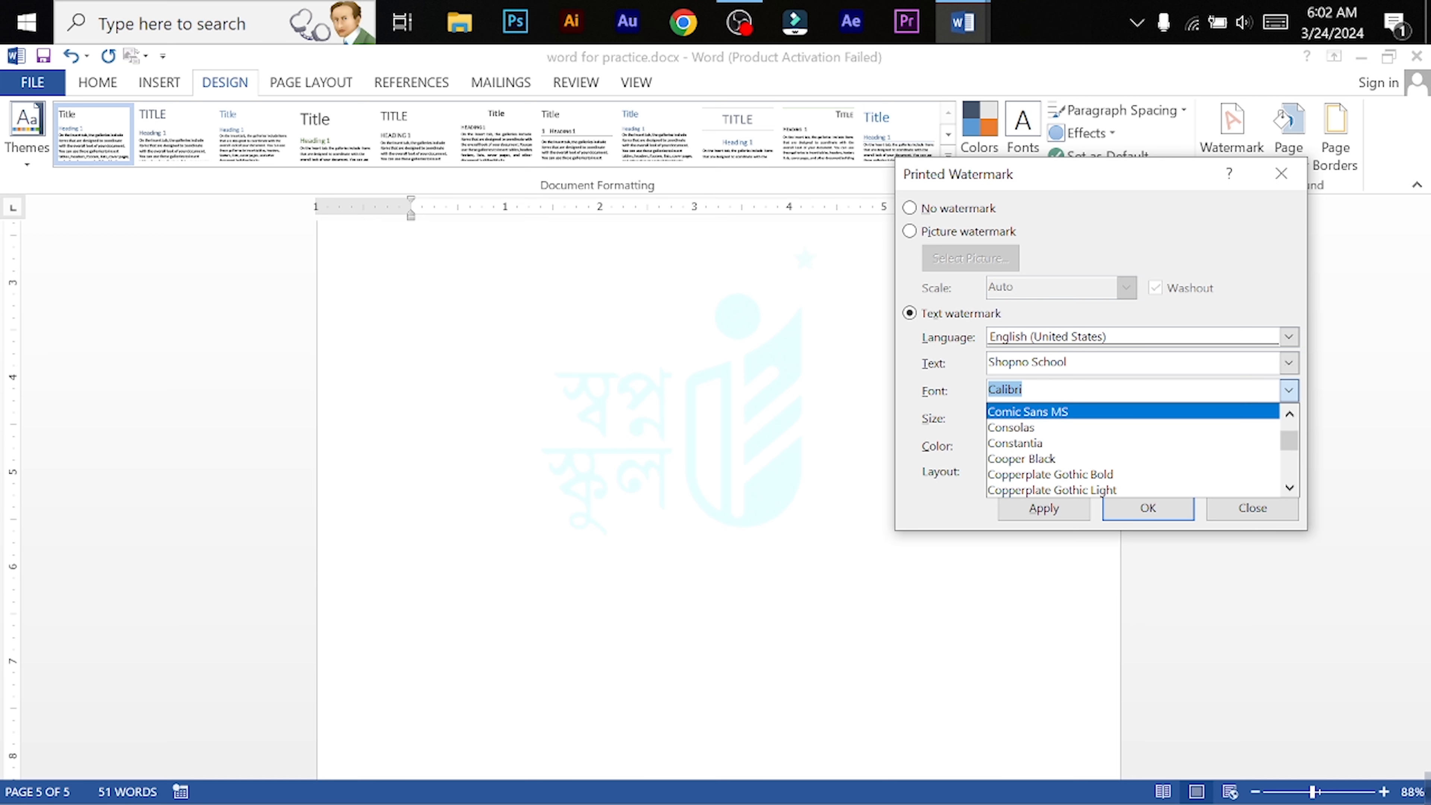
type("ban")
key("Down")
key("Return")
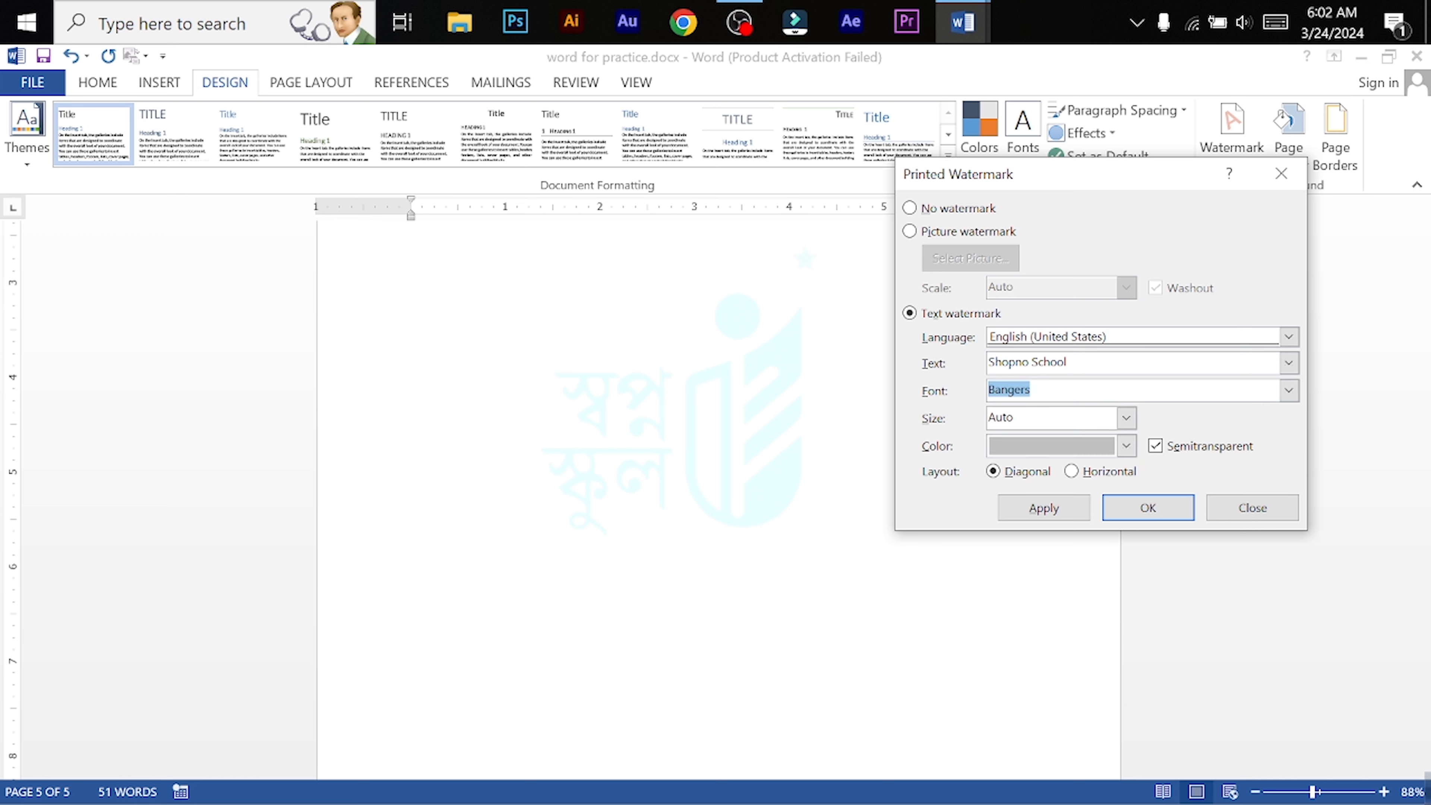
left_click(1126, 418)
left_click(1127, 418)
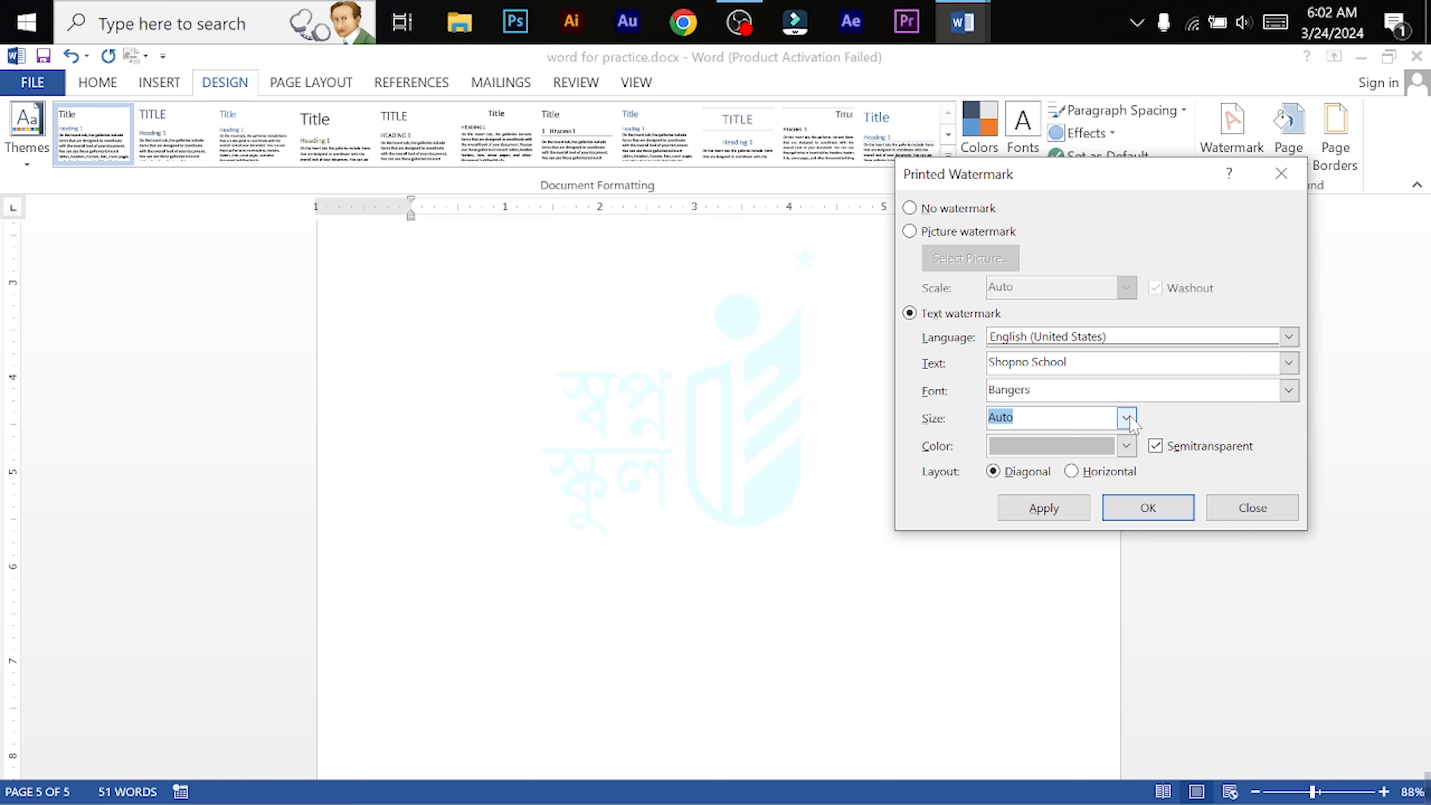
left_click(1127, 445)
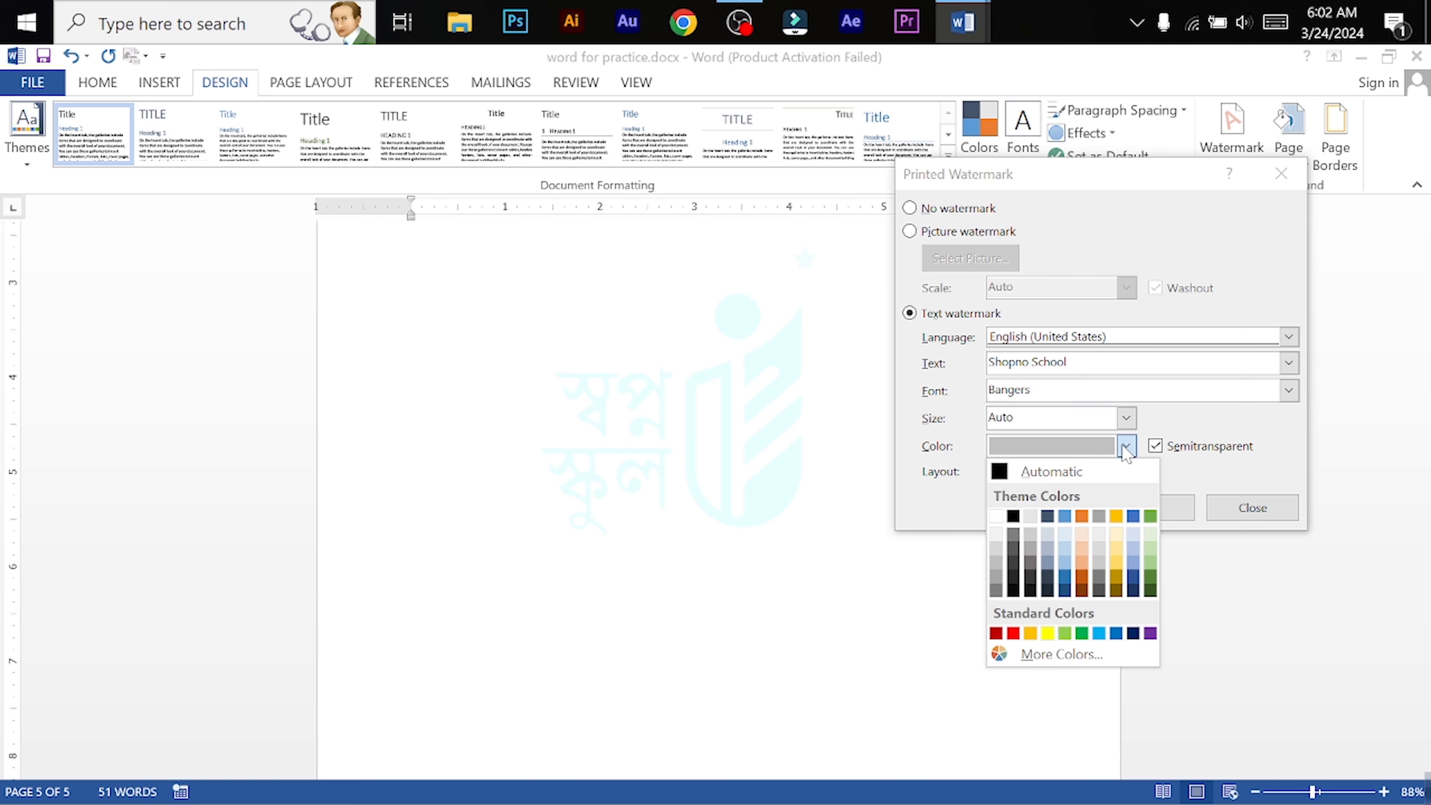
left_click(1125, 447)
left_click(1073, 508)
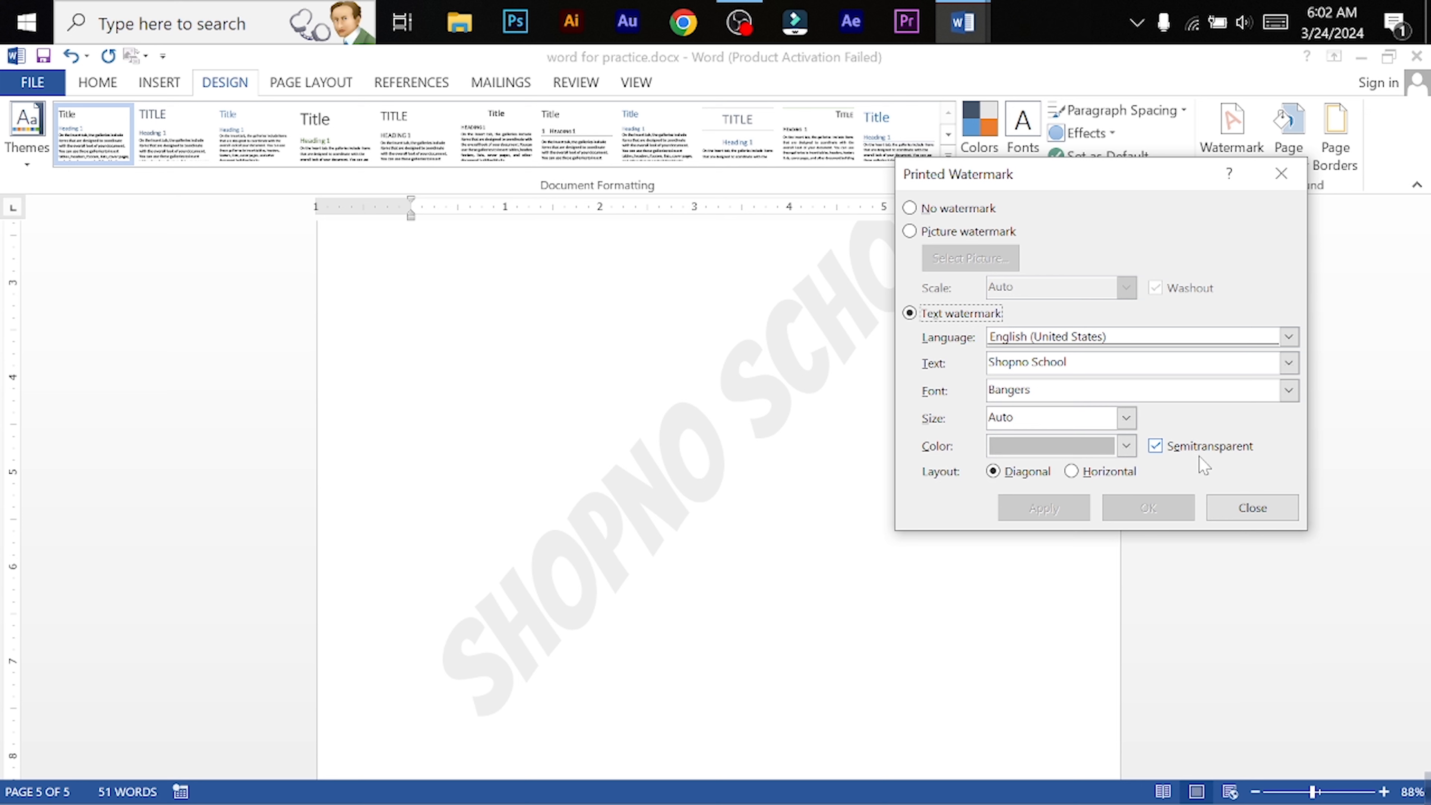
Turn off the text watermark's semitransparency and set its color to Automatic, applying each change
left_click(1155, 446)
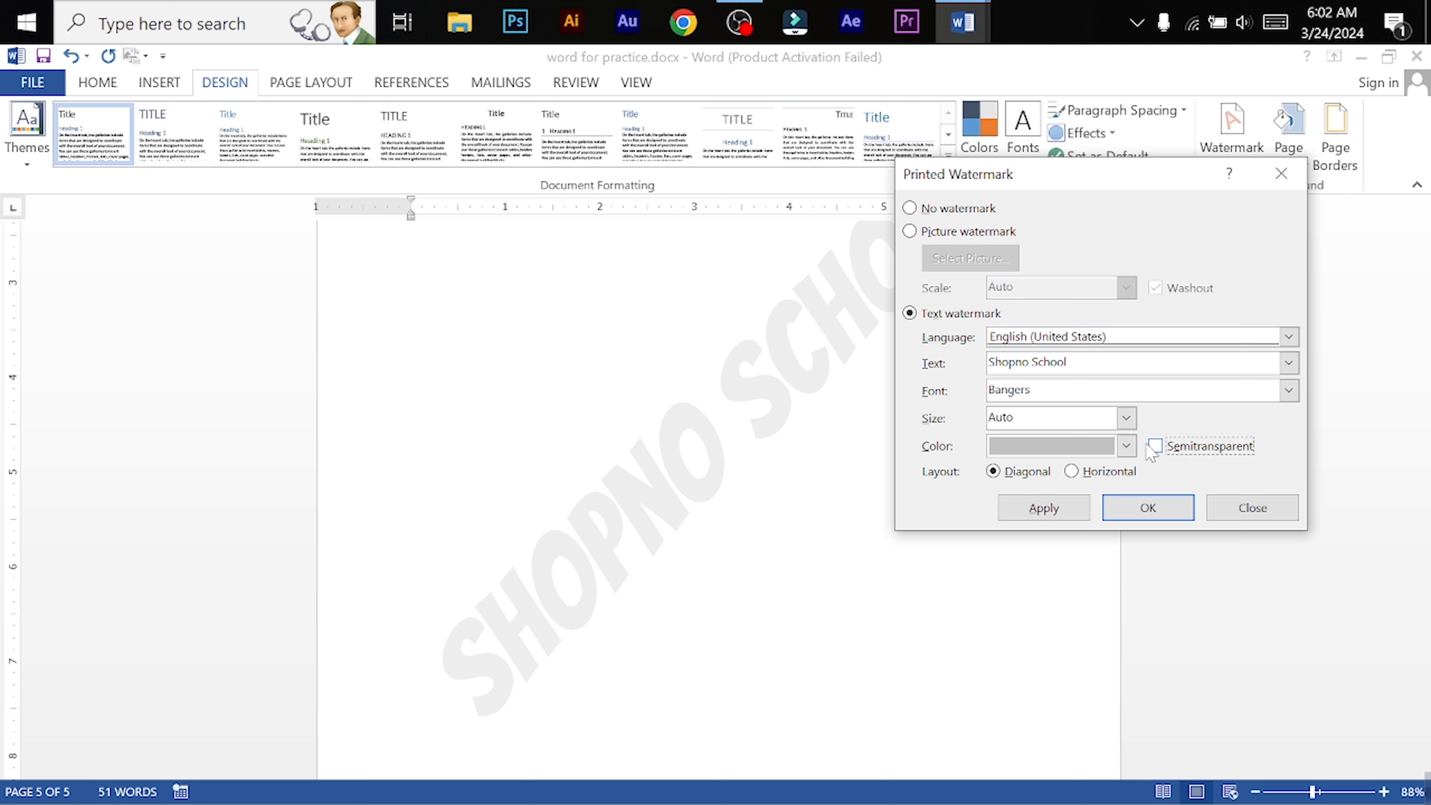
left_click(1043, 507)
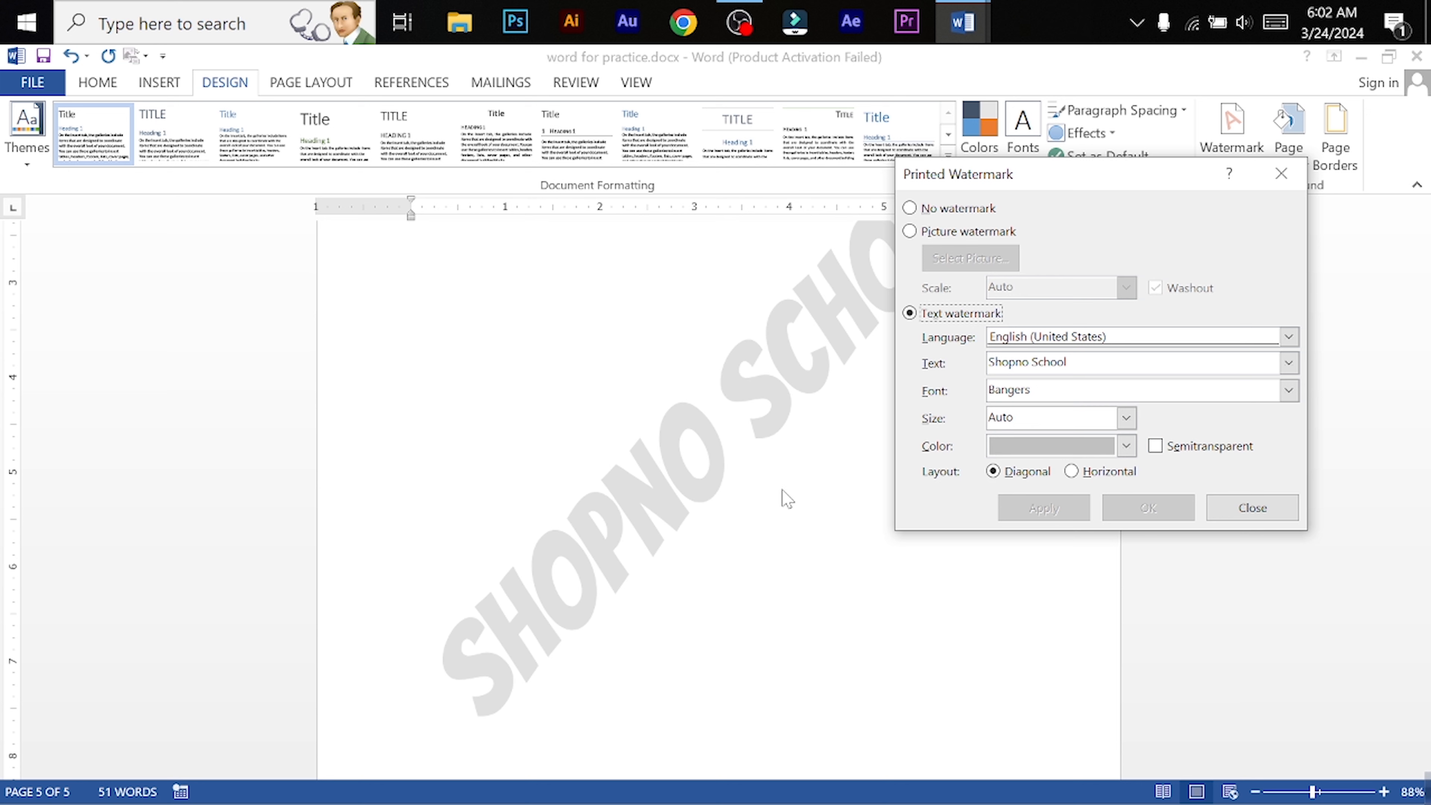
left_click(1126, 446)
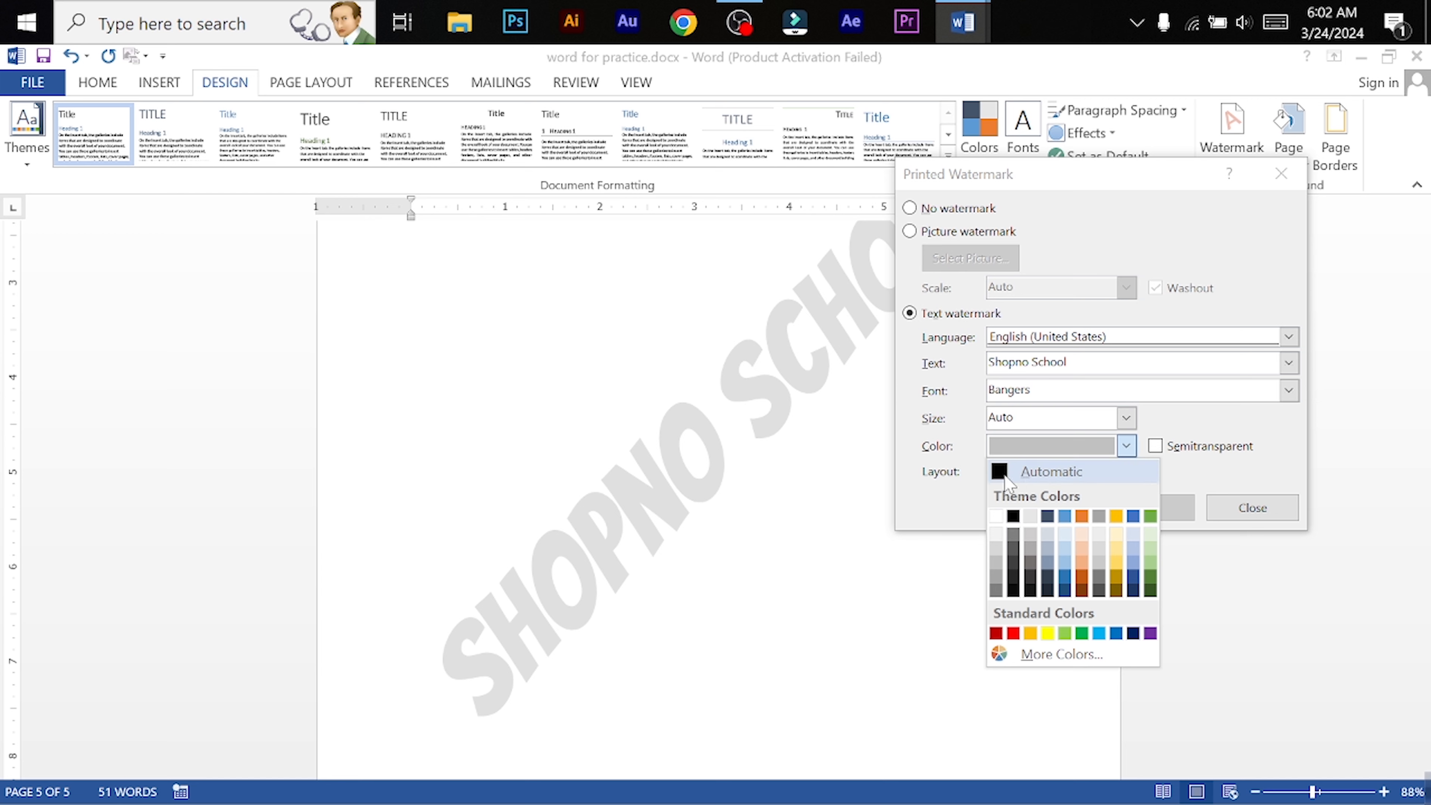
left_click(1009, 473)
left_click(1025, 506)
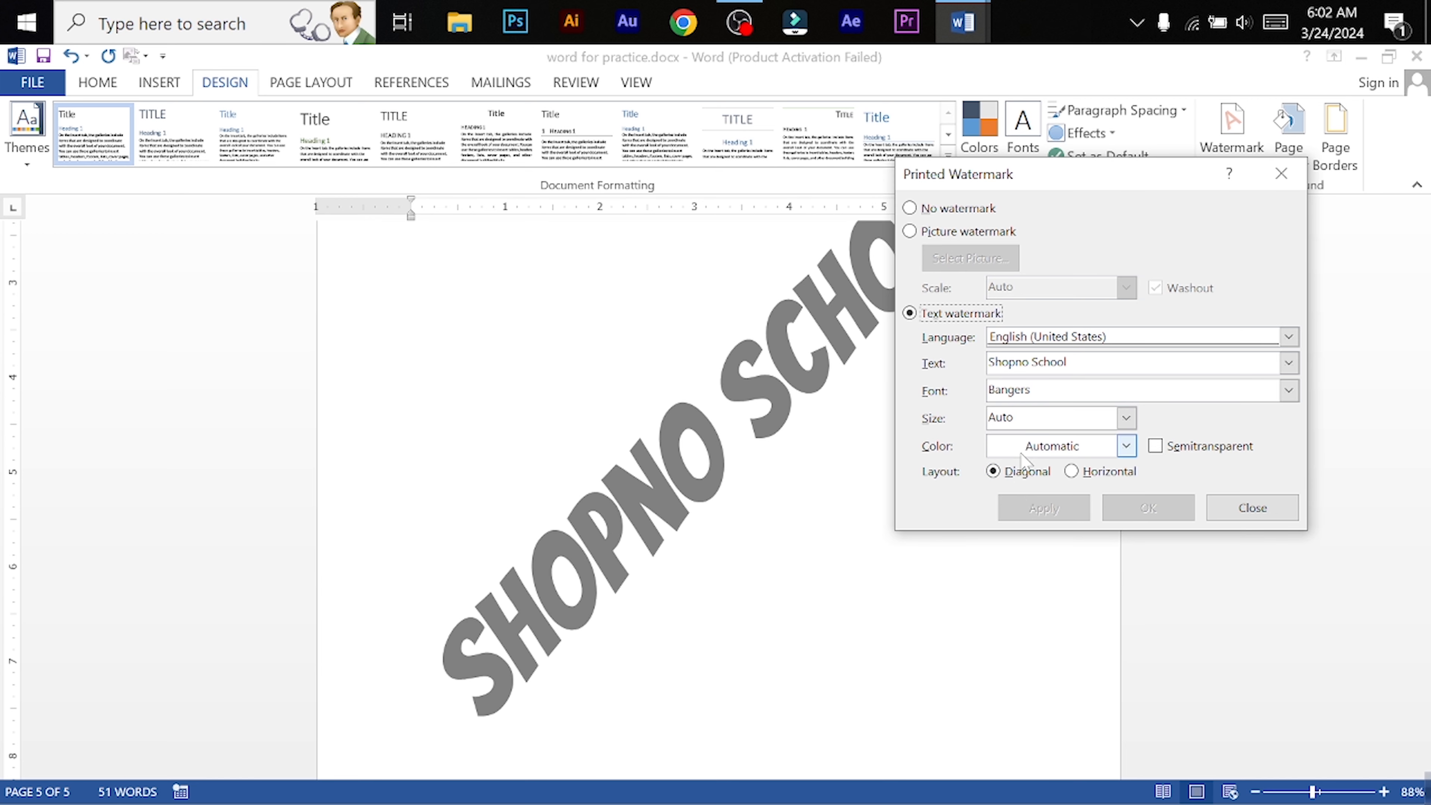
Make the watermark semitransparent, color it with the darkest gray shade of the white theme color, apply it and close the watermark settings
left_click(1168, 449)
left_click(1077, 510)
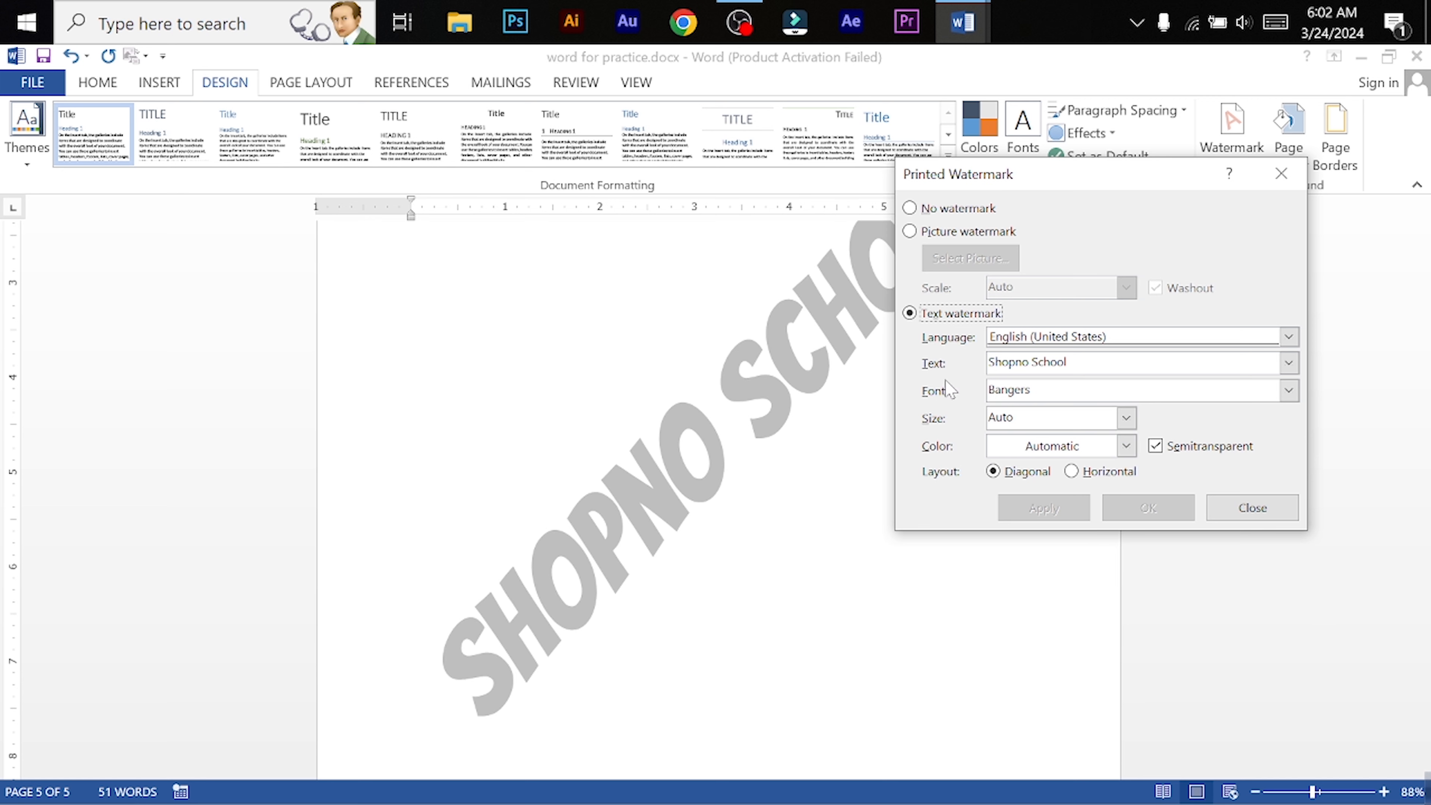
left_click(1126, 447)
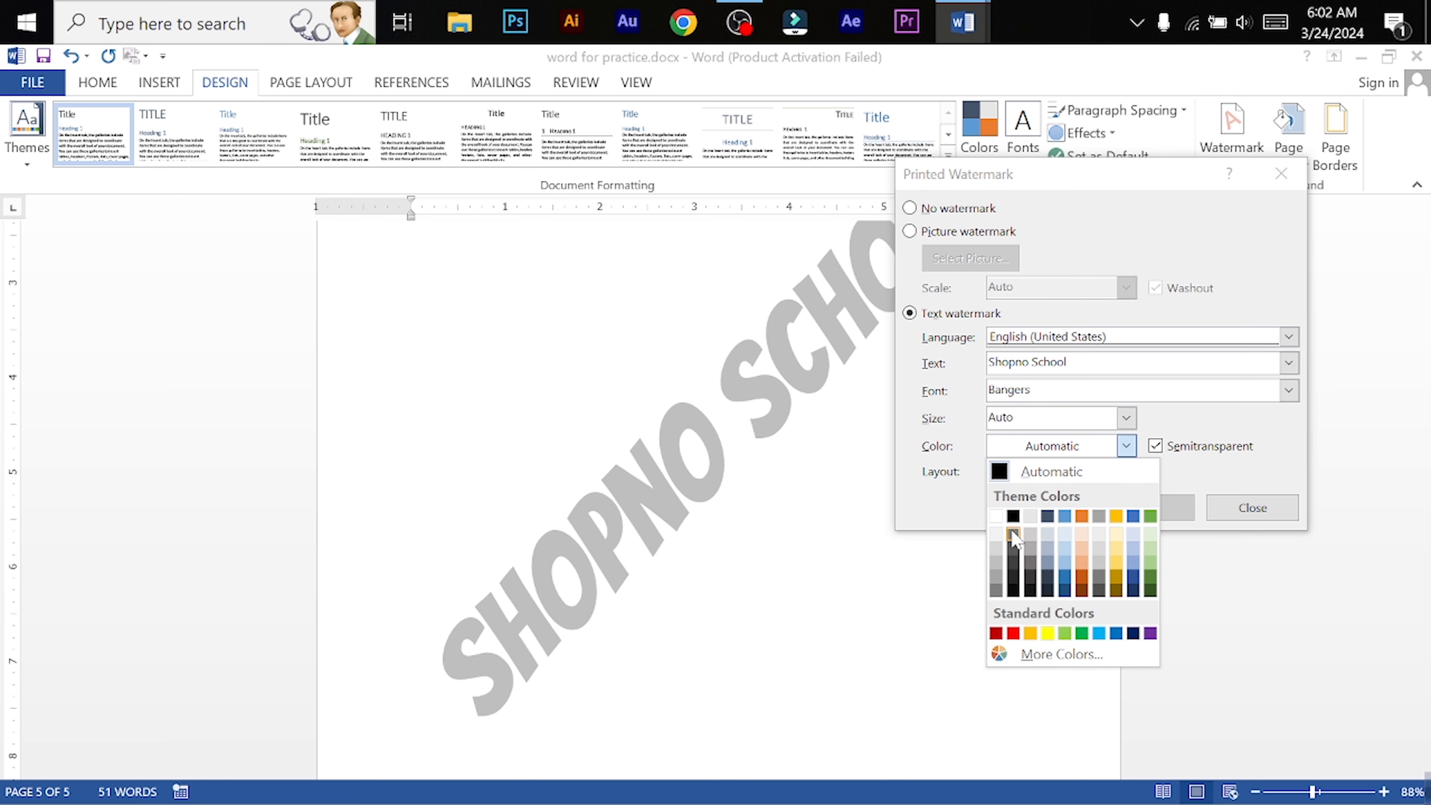
left_click(996, 591)
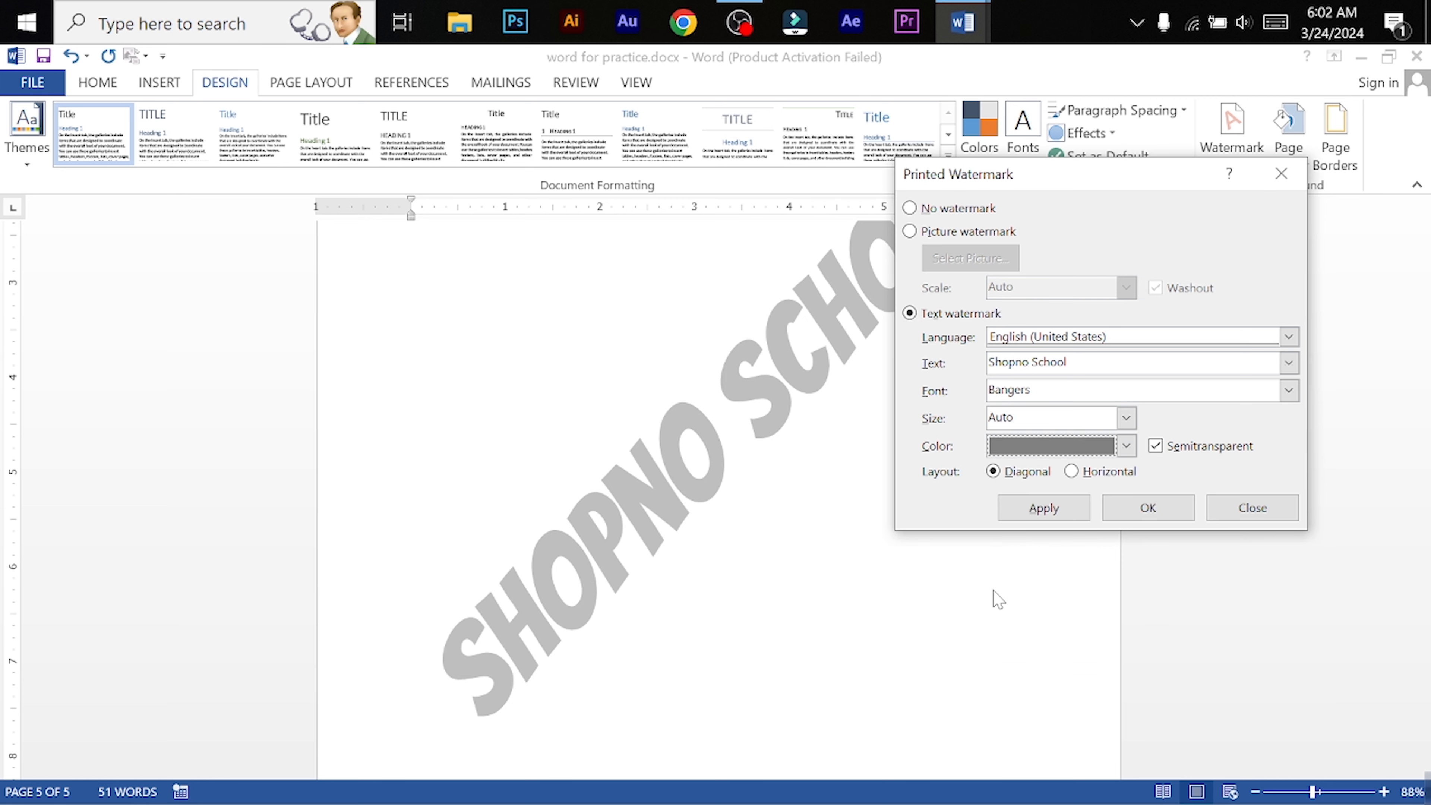
left_click(1081, 510)
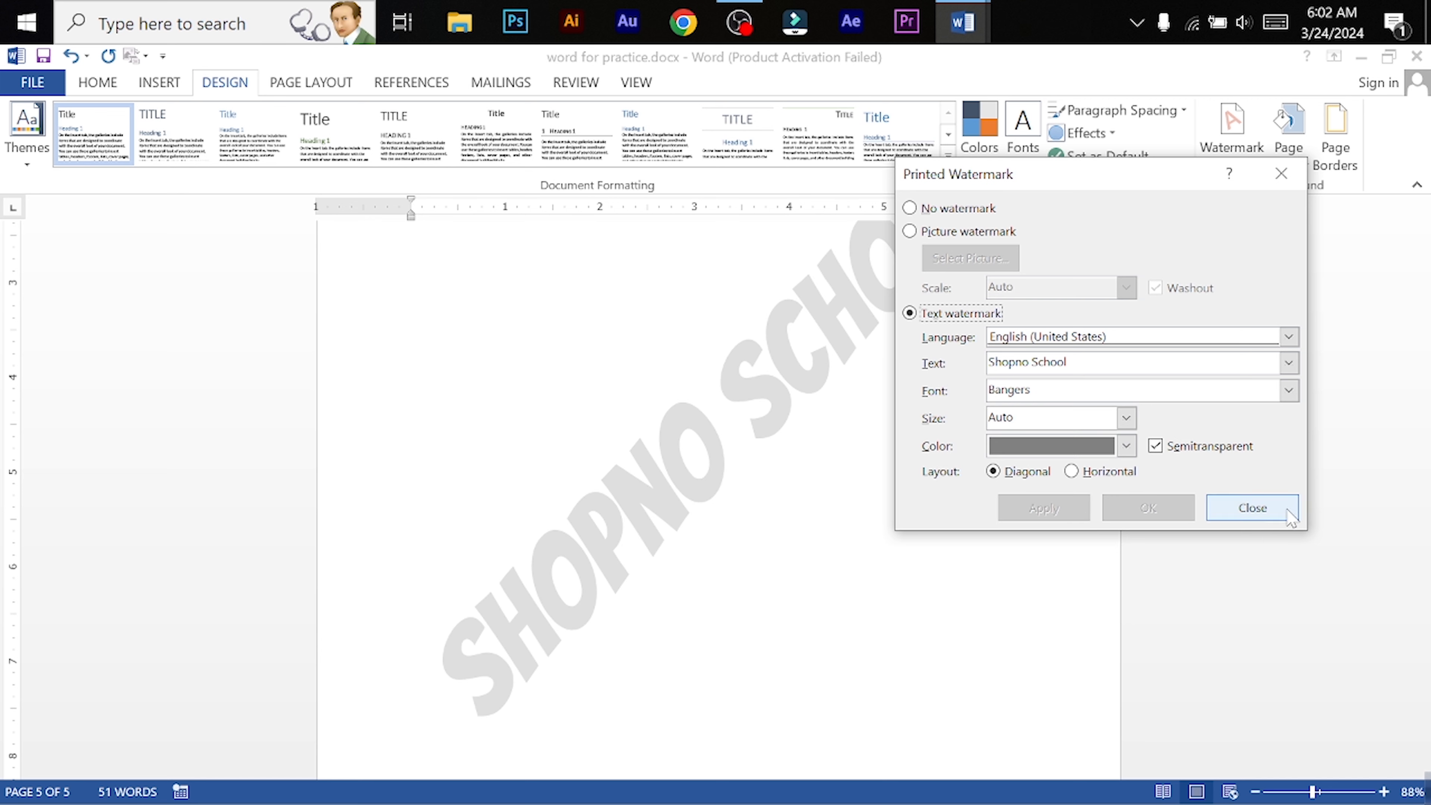
left_click(1252, 507)
scroll(984, 483, "up", 3)
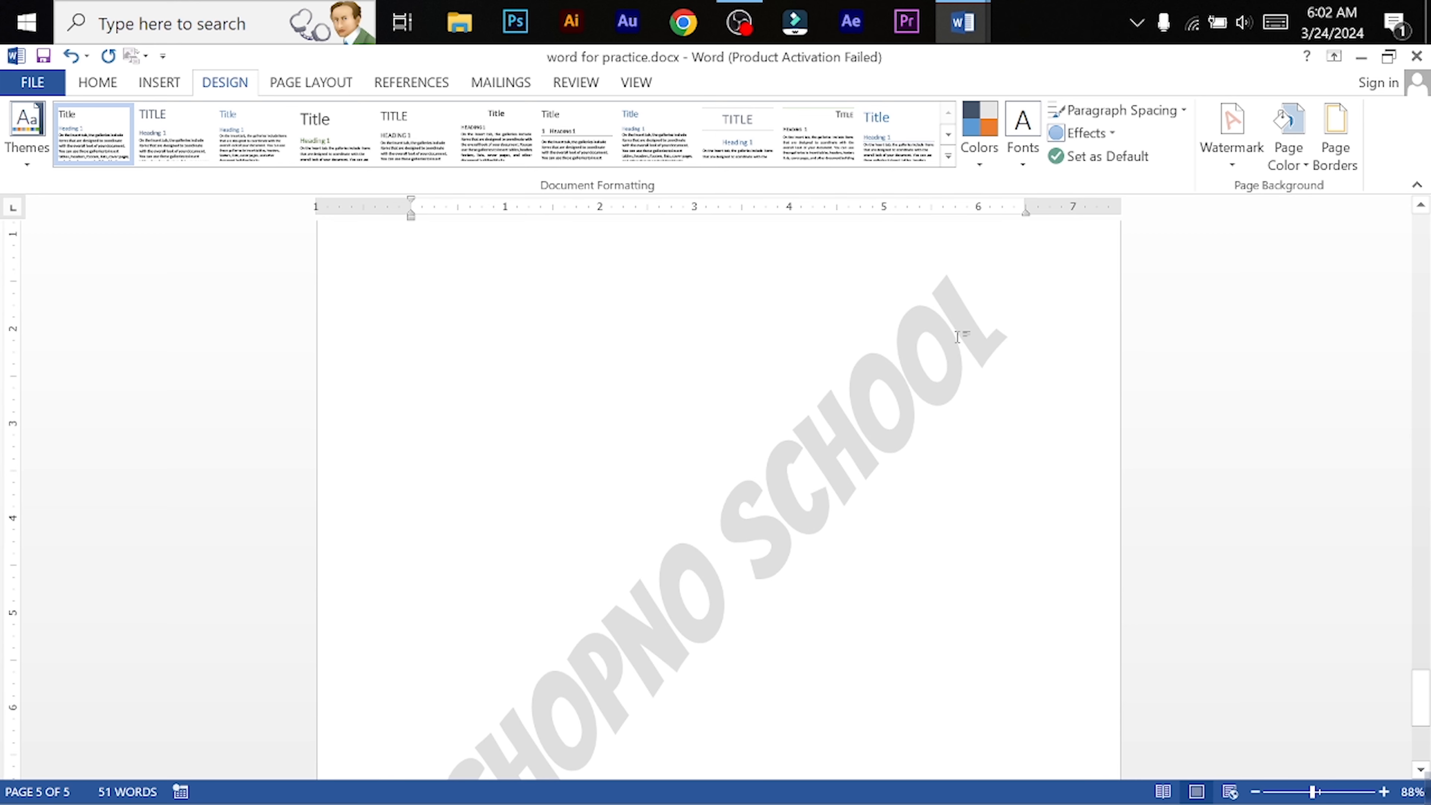
mouse_move(962, 23)
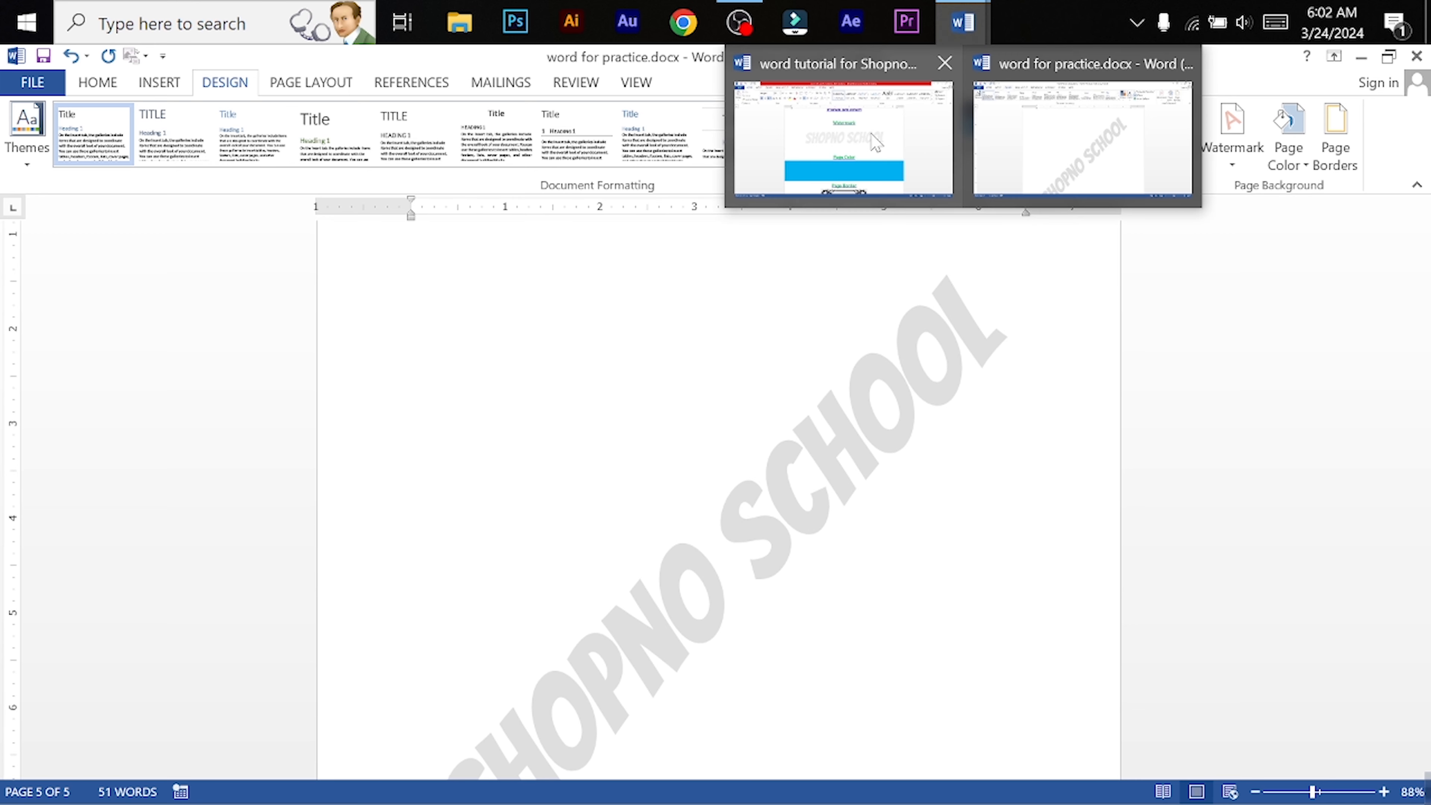
mouse_move(875, 141)
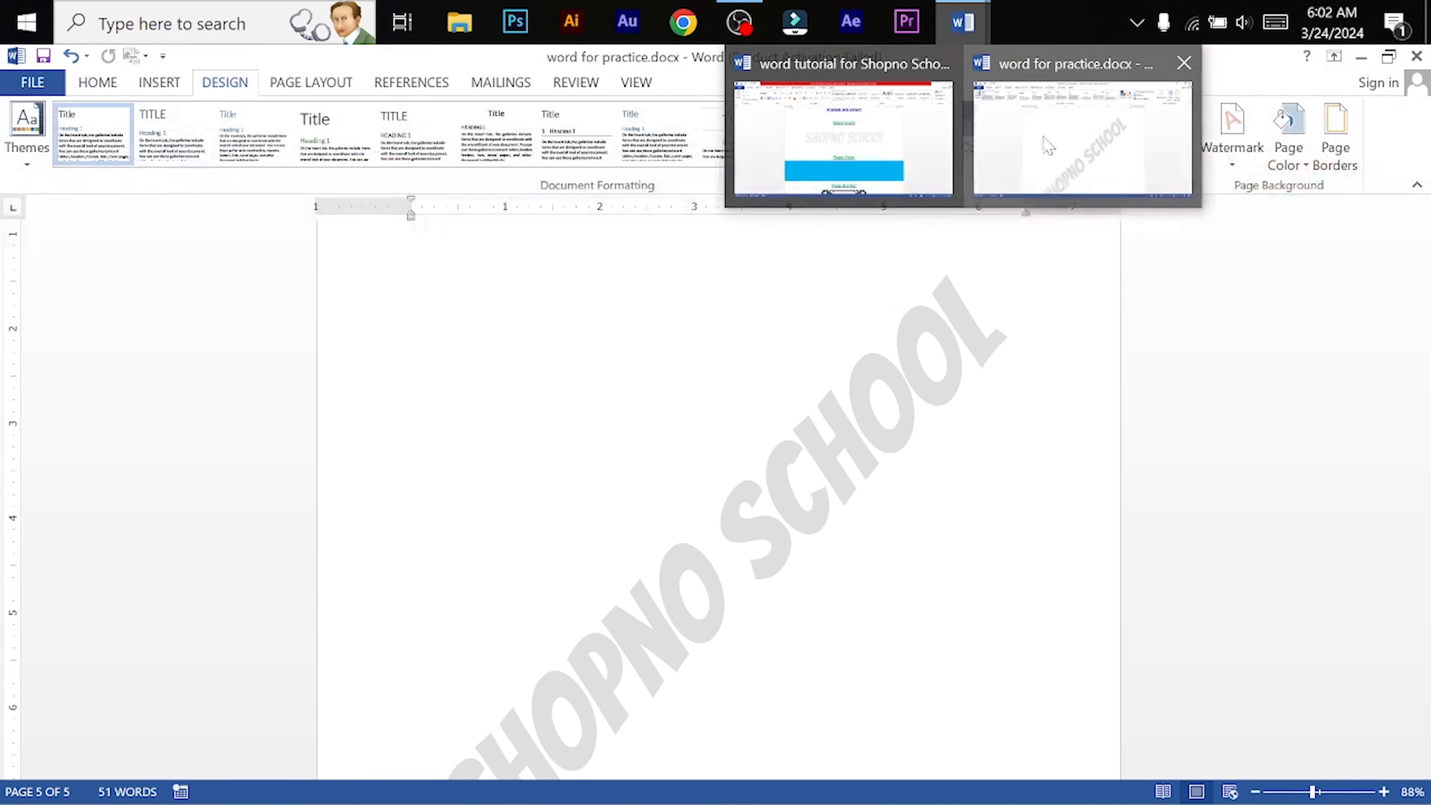
left_click(1082, 139)
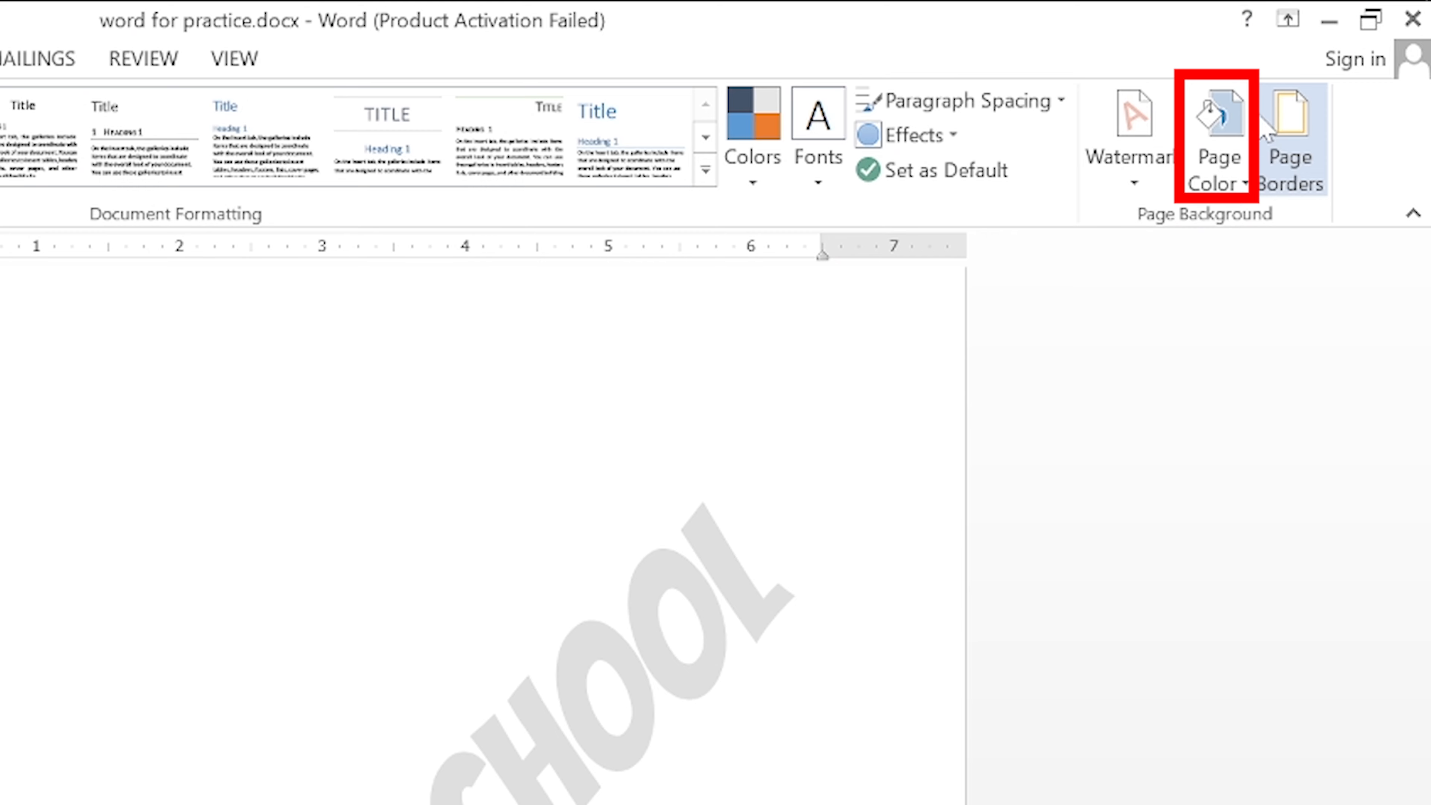
Set the document's page color to the standard green
left_click(1220, 146)
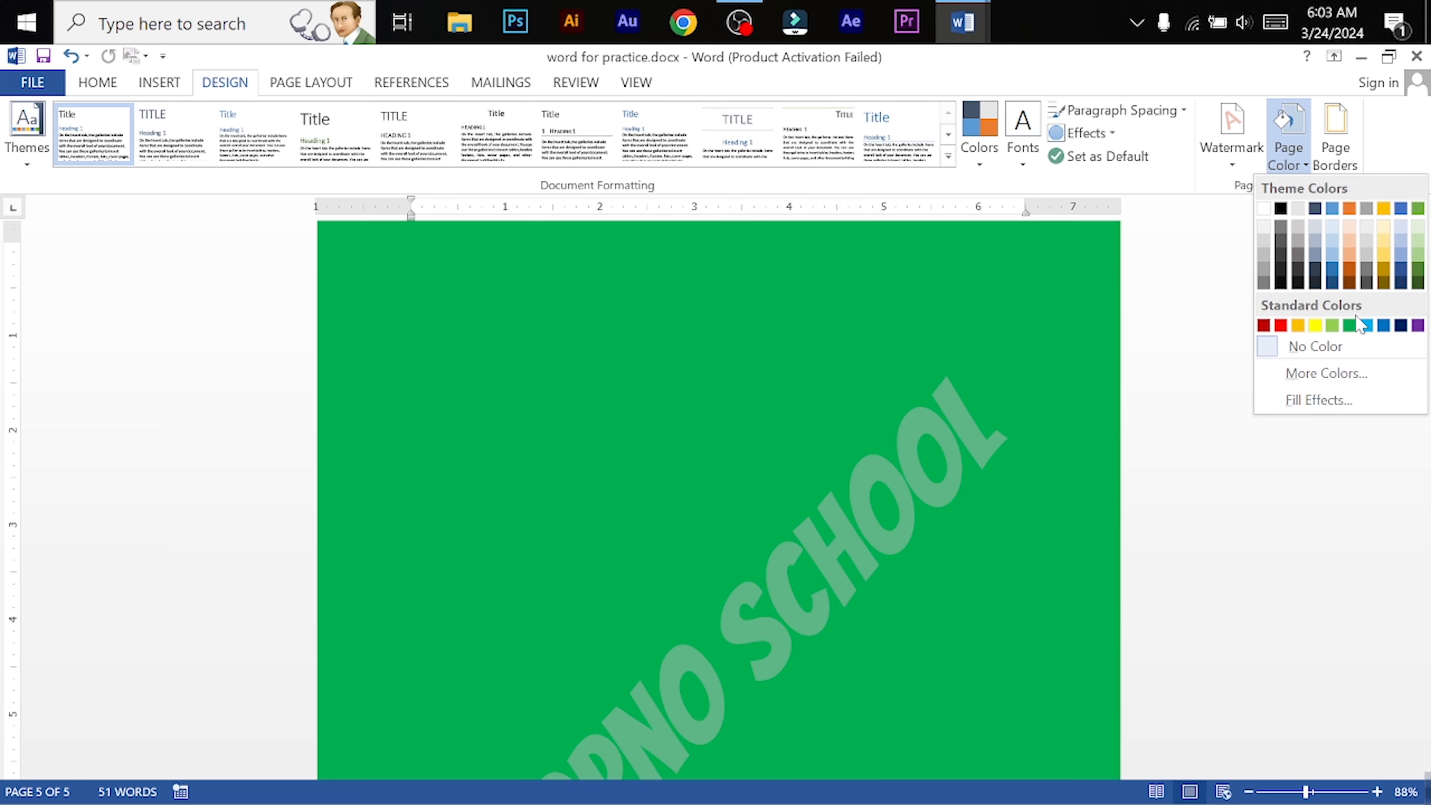
left_click(1348, 326)
scroll(1032, 454, "down", 1)
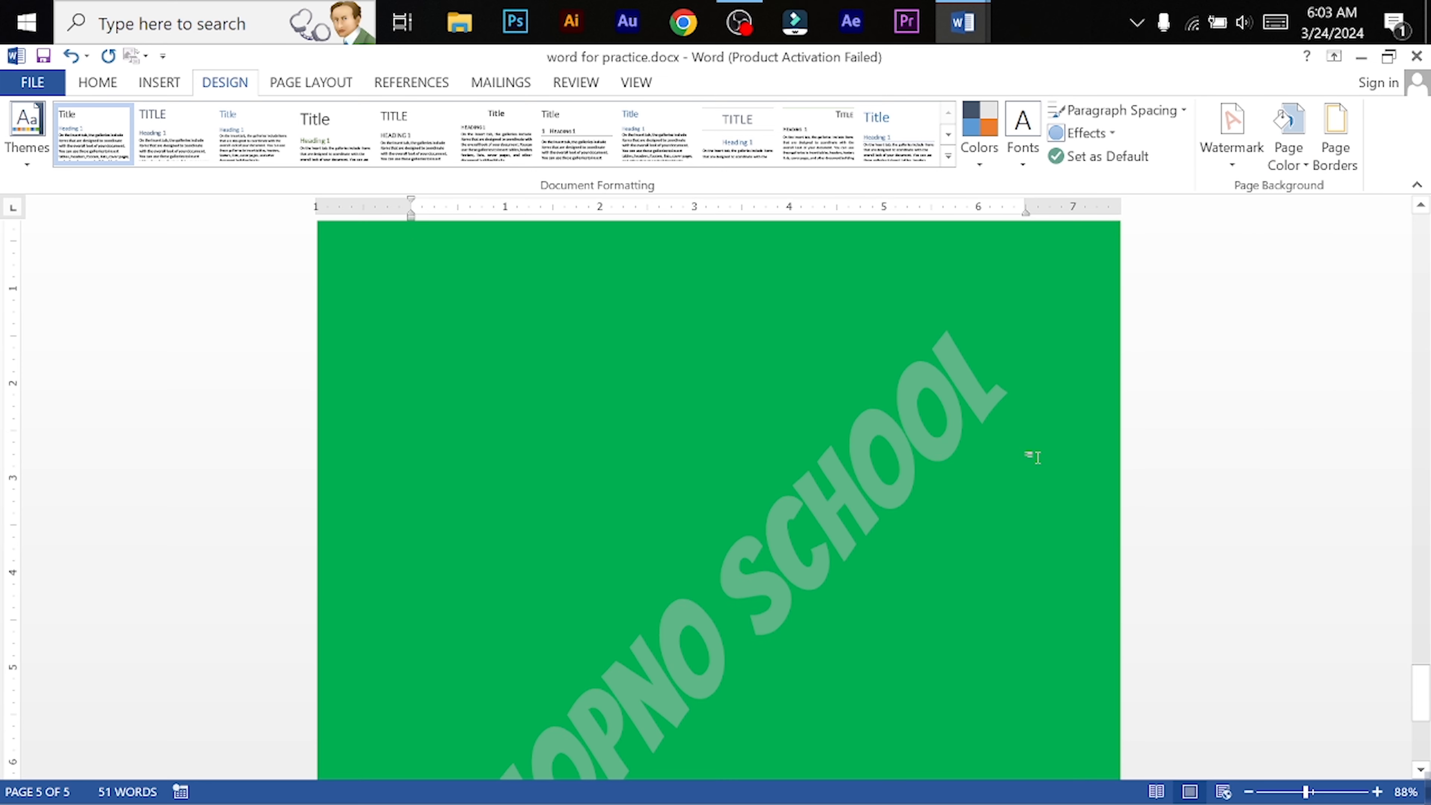
scroll(1021, 451, "up", 5)
scroll(1008, 462, "down", 3)
scroll(992, 501, "down", 3)
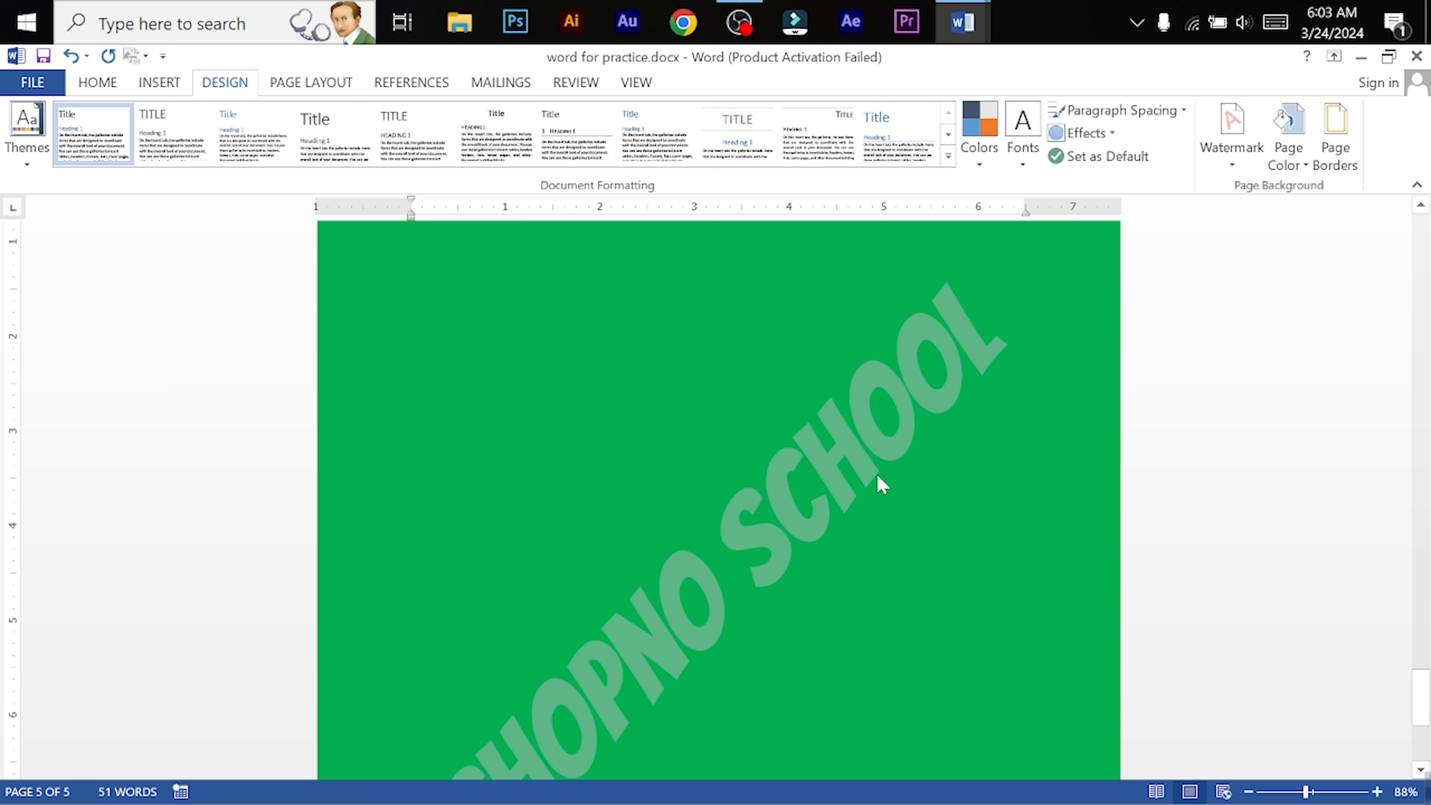
Review the green watermarked pages and check the Page Border example in "word tutorial for Shopno School.docx", returning to "word for practice.docx"
scroll(878, 479, "up", 9)
scroll(893, 511, "up", 10)
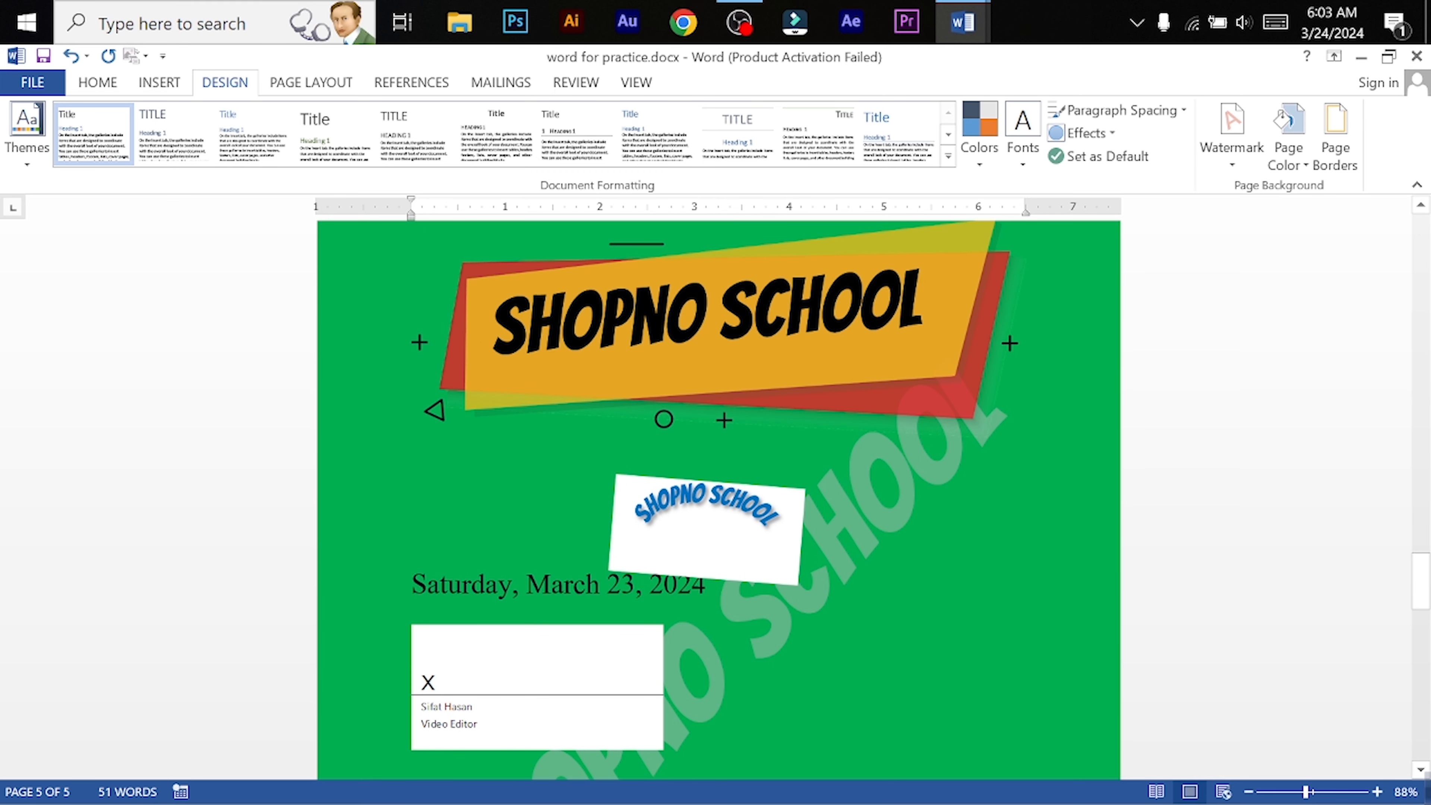
scroll(840, 598, "down", 18)
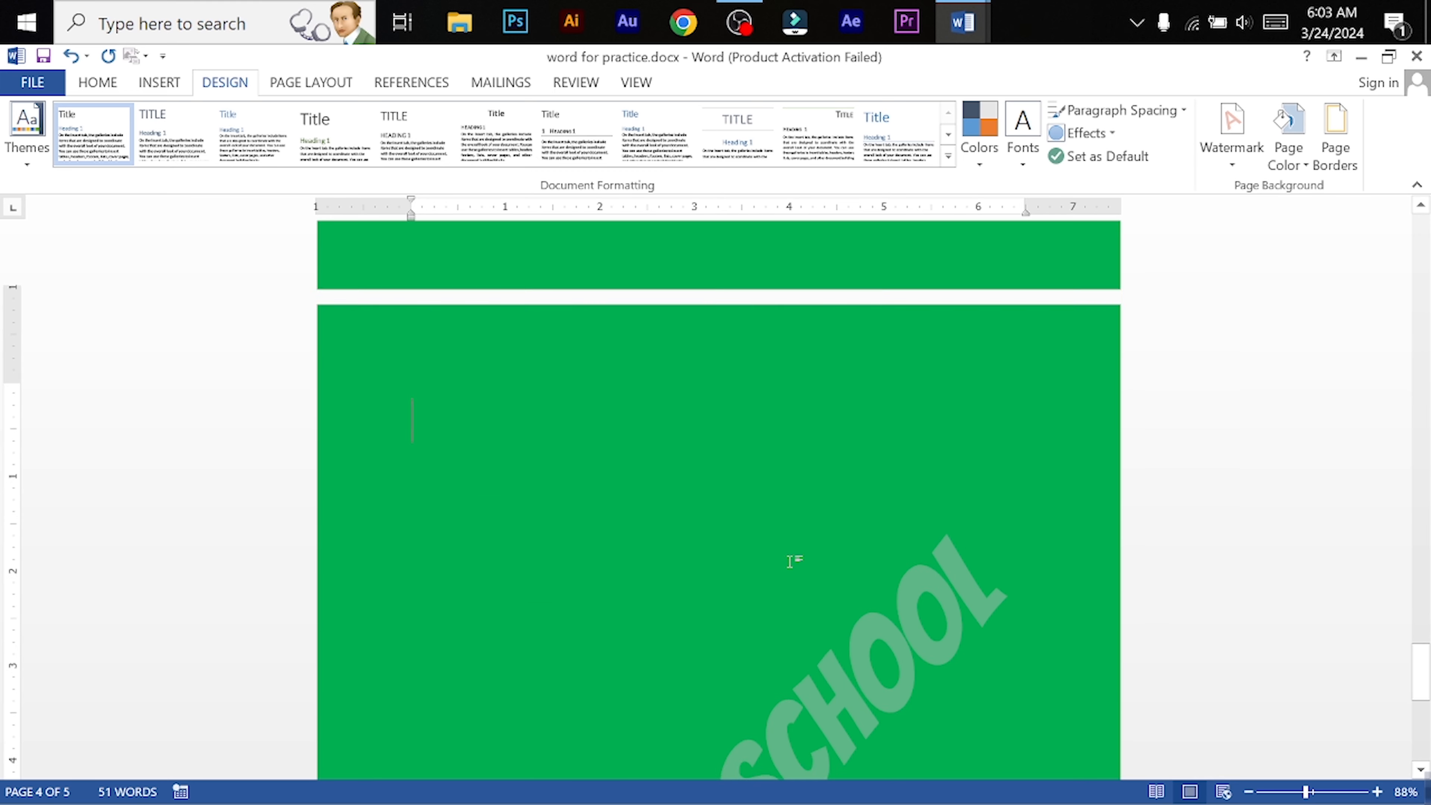
scroll(794, 561, "down", 1)
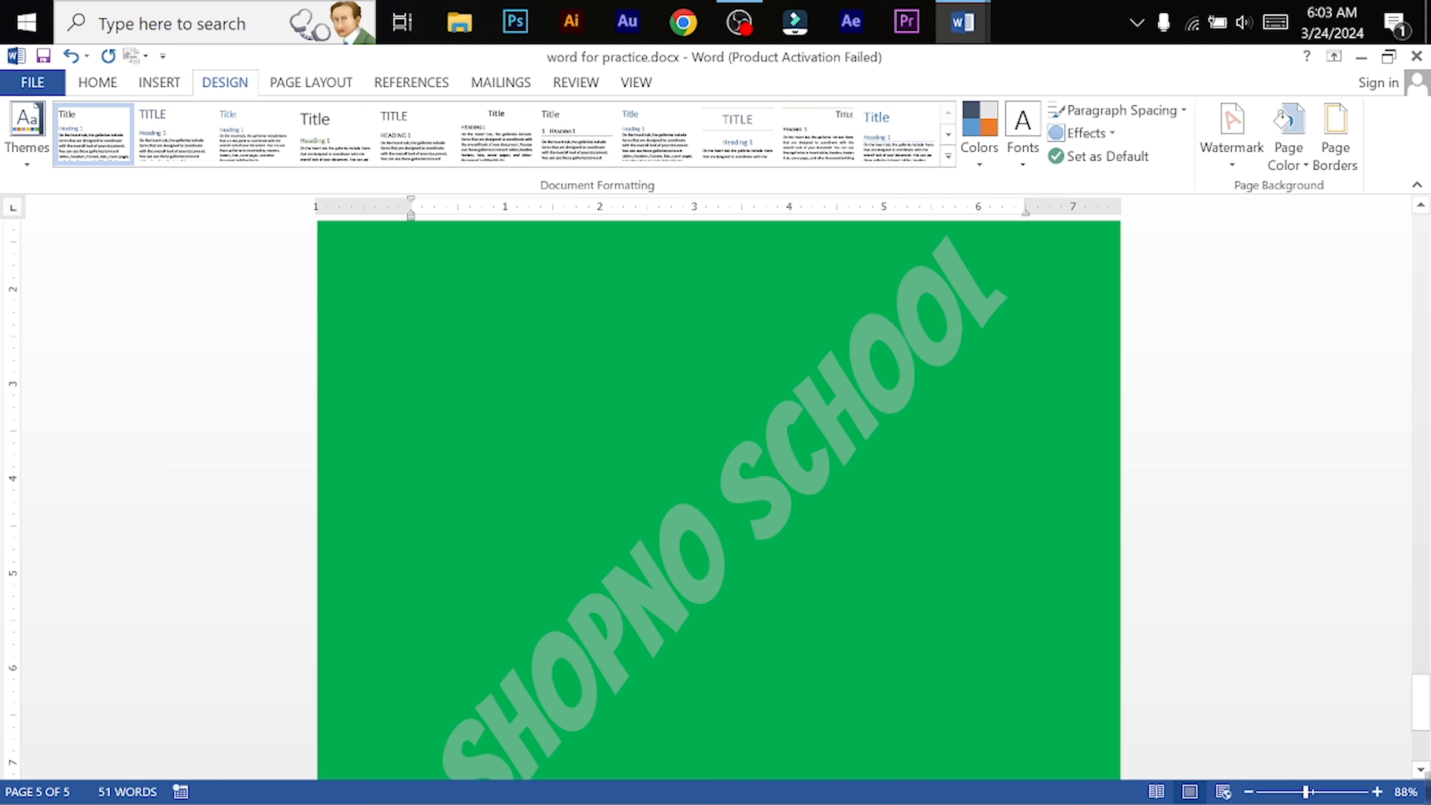
mouse_move(961, 24)
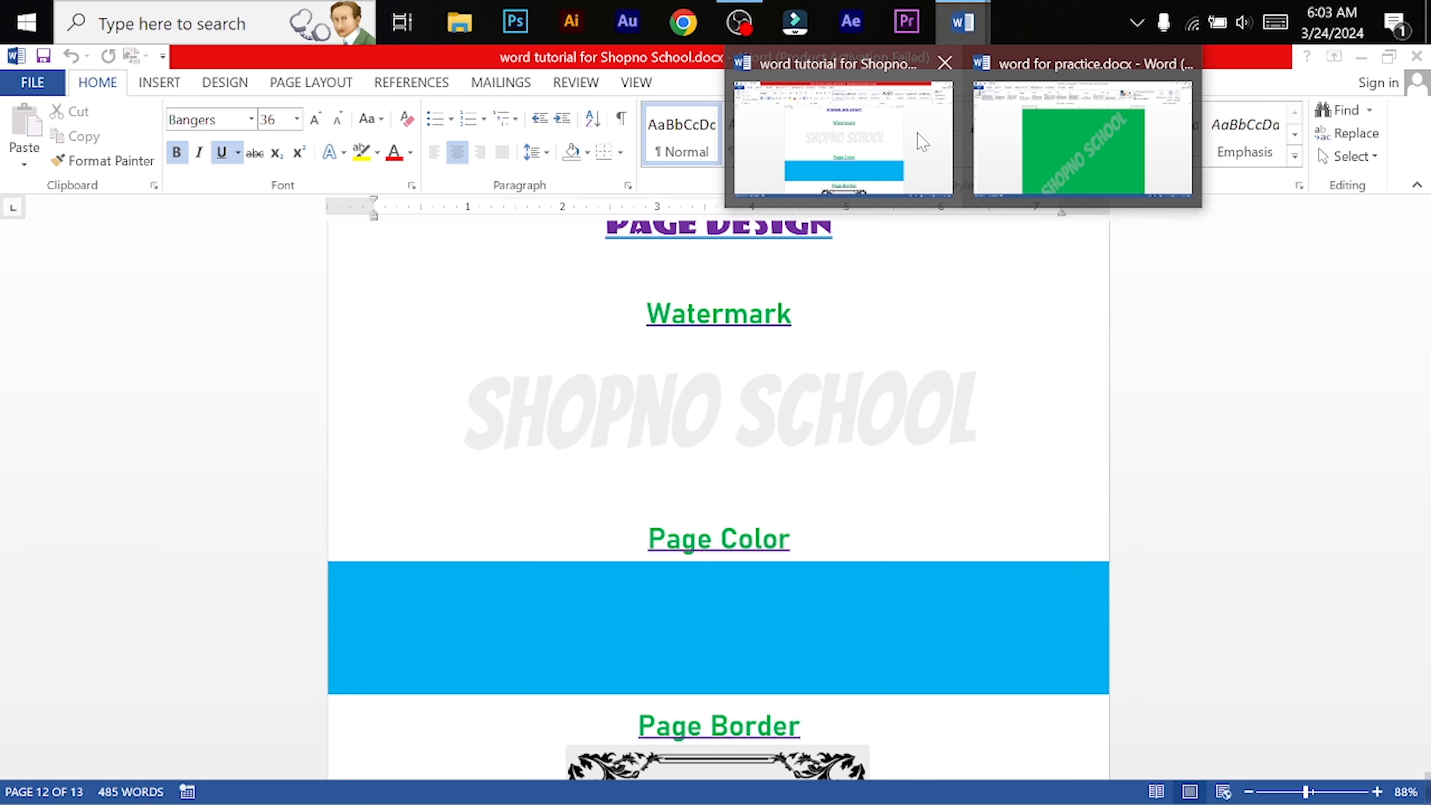
left_click(1082, 138)
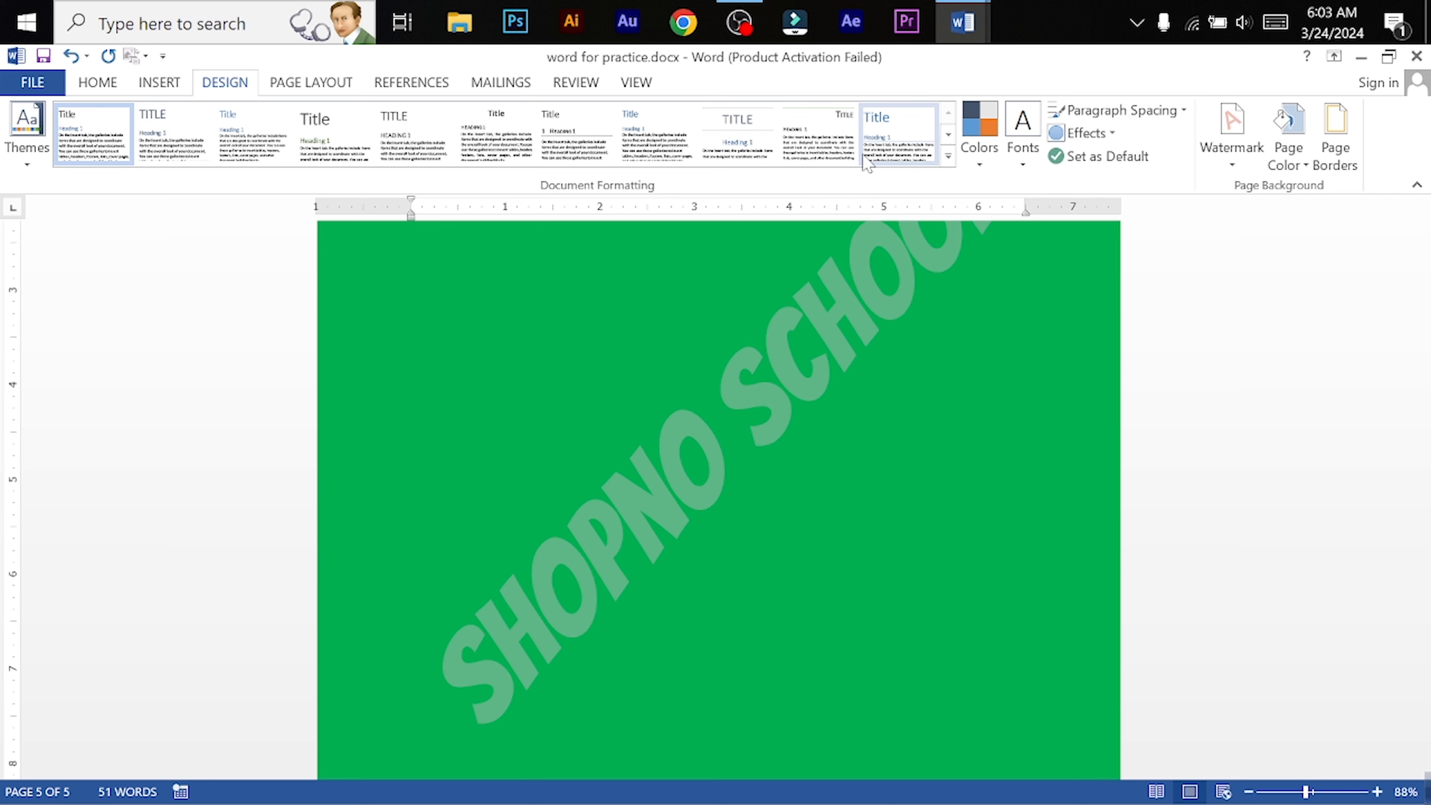
mouse_move(954, 28)
left_click(843, 130)
scroll(845, 536, "down", 6)
scroll(702, 486, "down", 2)
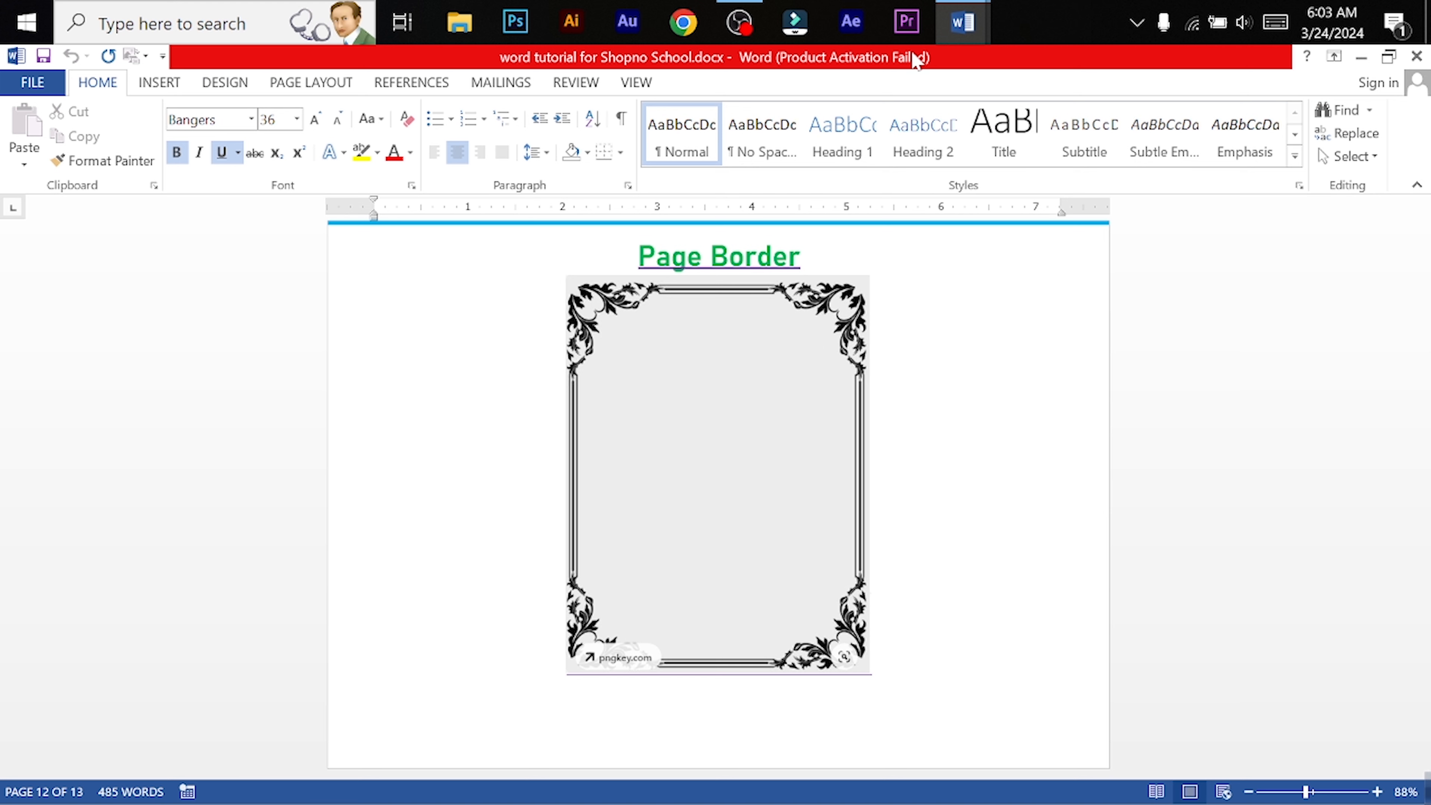
mouse_move(961, 25)
left_click(1048, 137)
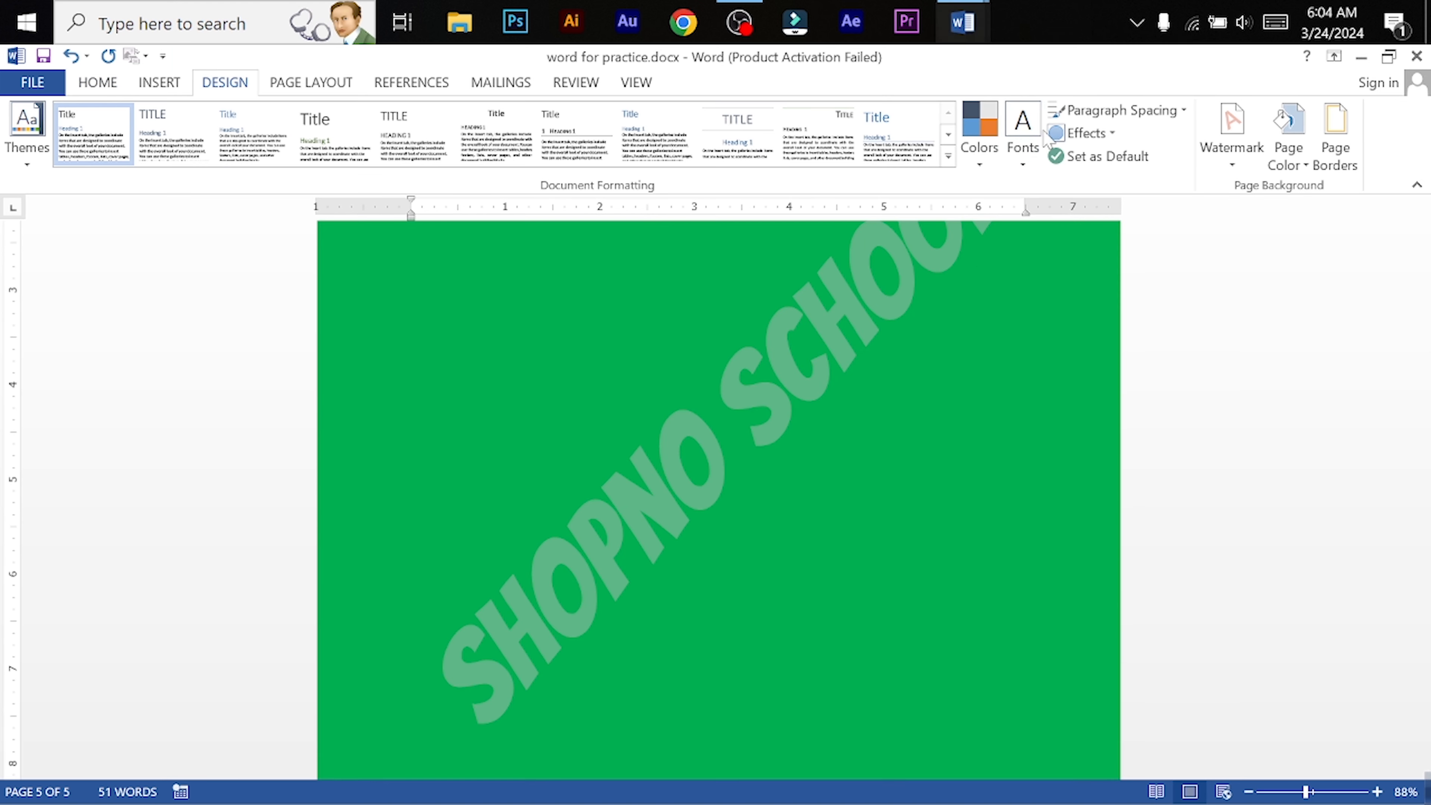
Open the page border settings and try the Box, Shadow, 3-D and Custom settings in turn
scroll(943, 332, "up", 4)
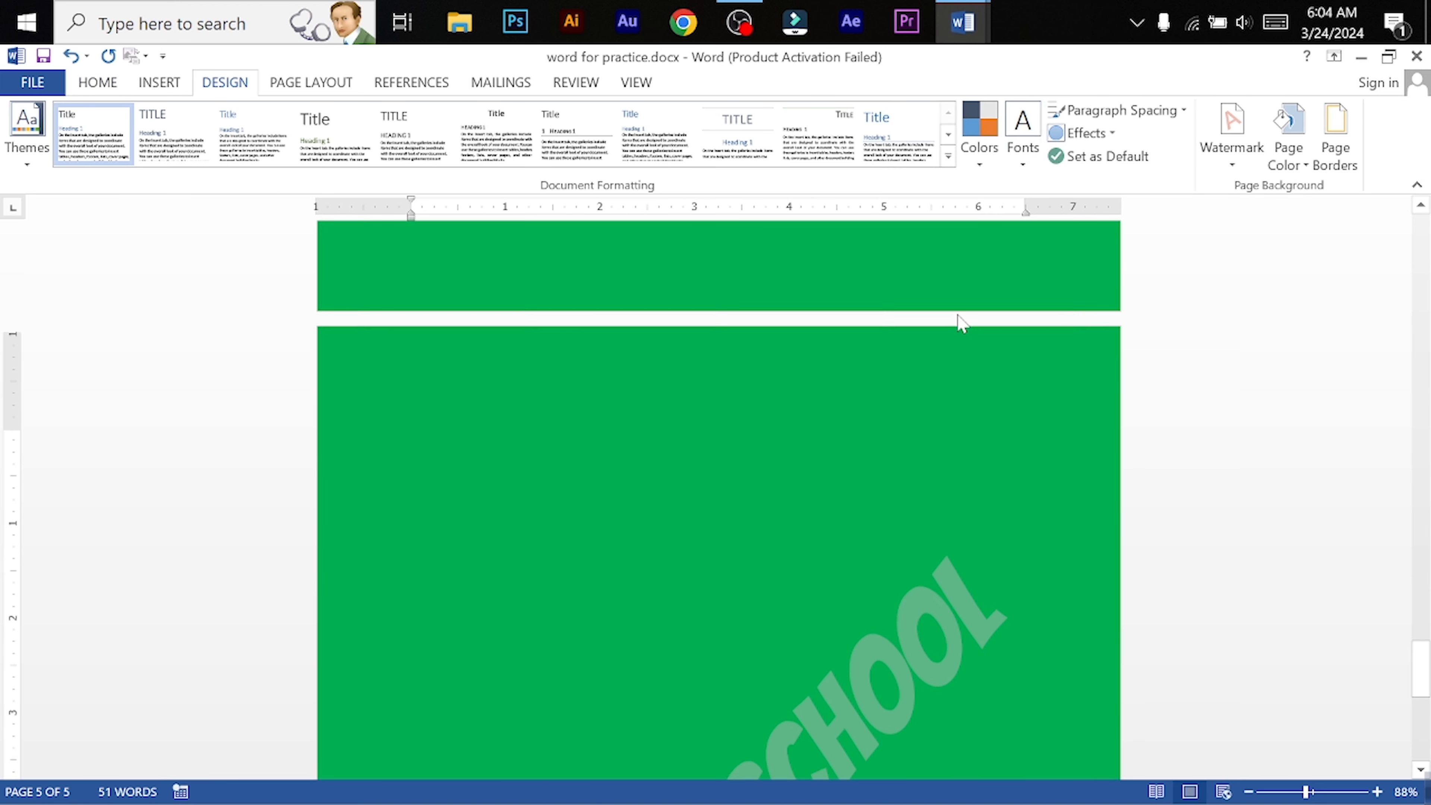
left_click(1339, 137)
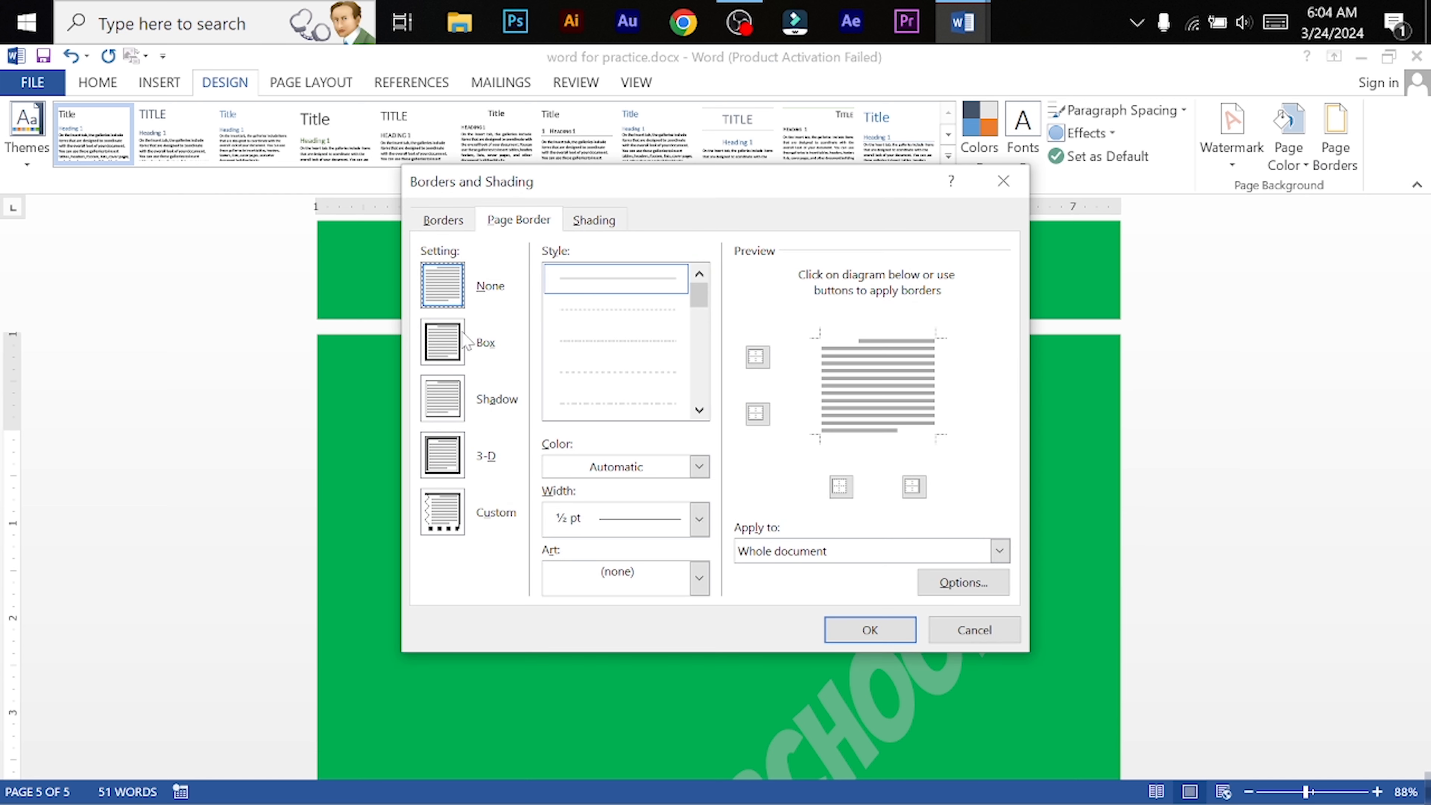
left_click(457, 349)
left_click(440, 401)
left_click(446, 459)
left_click(448, 524)
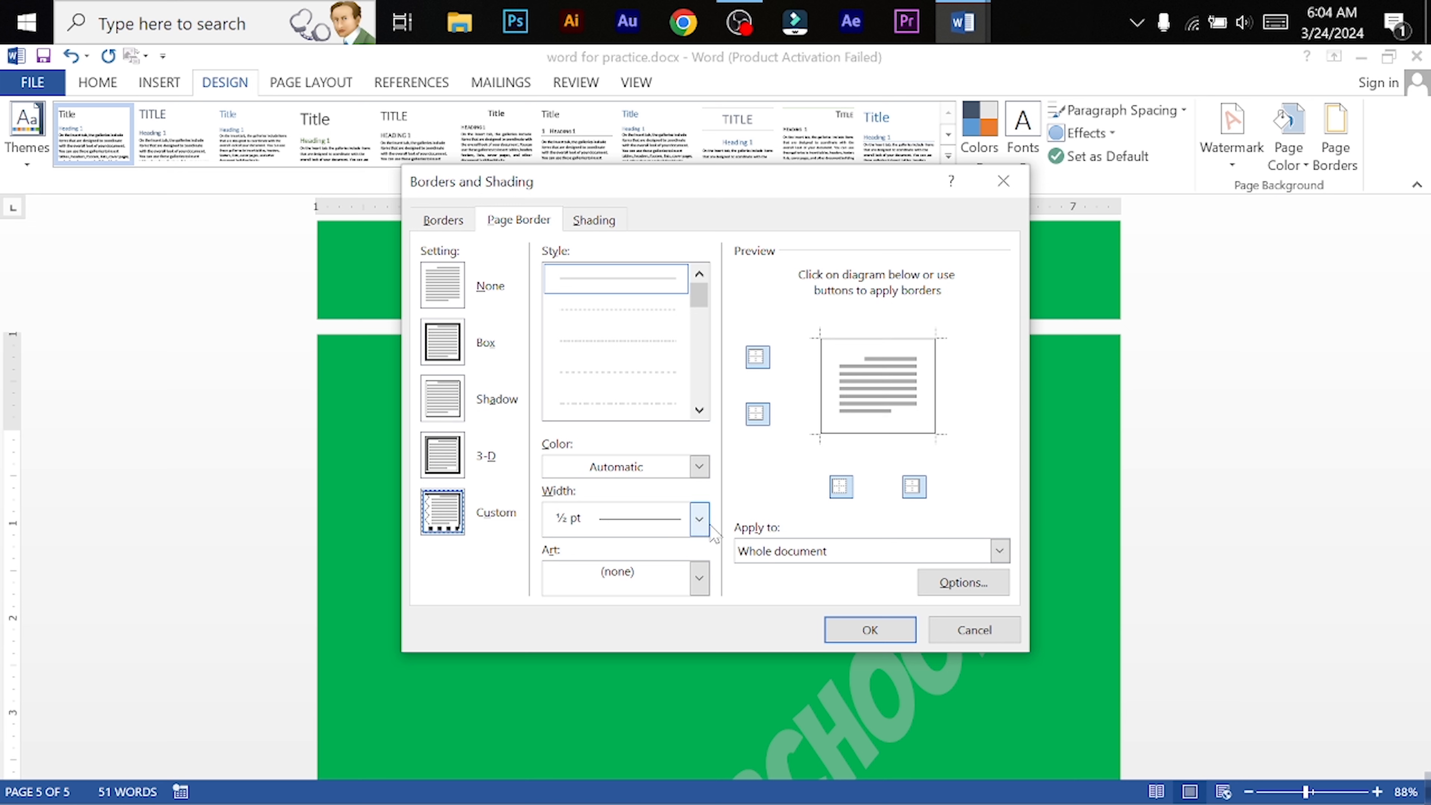
Apply a page border with the crosshatched diamond art pattern to the whole document
left_click(699, 578)
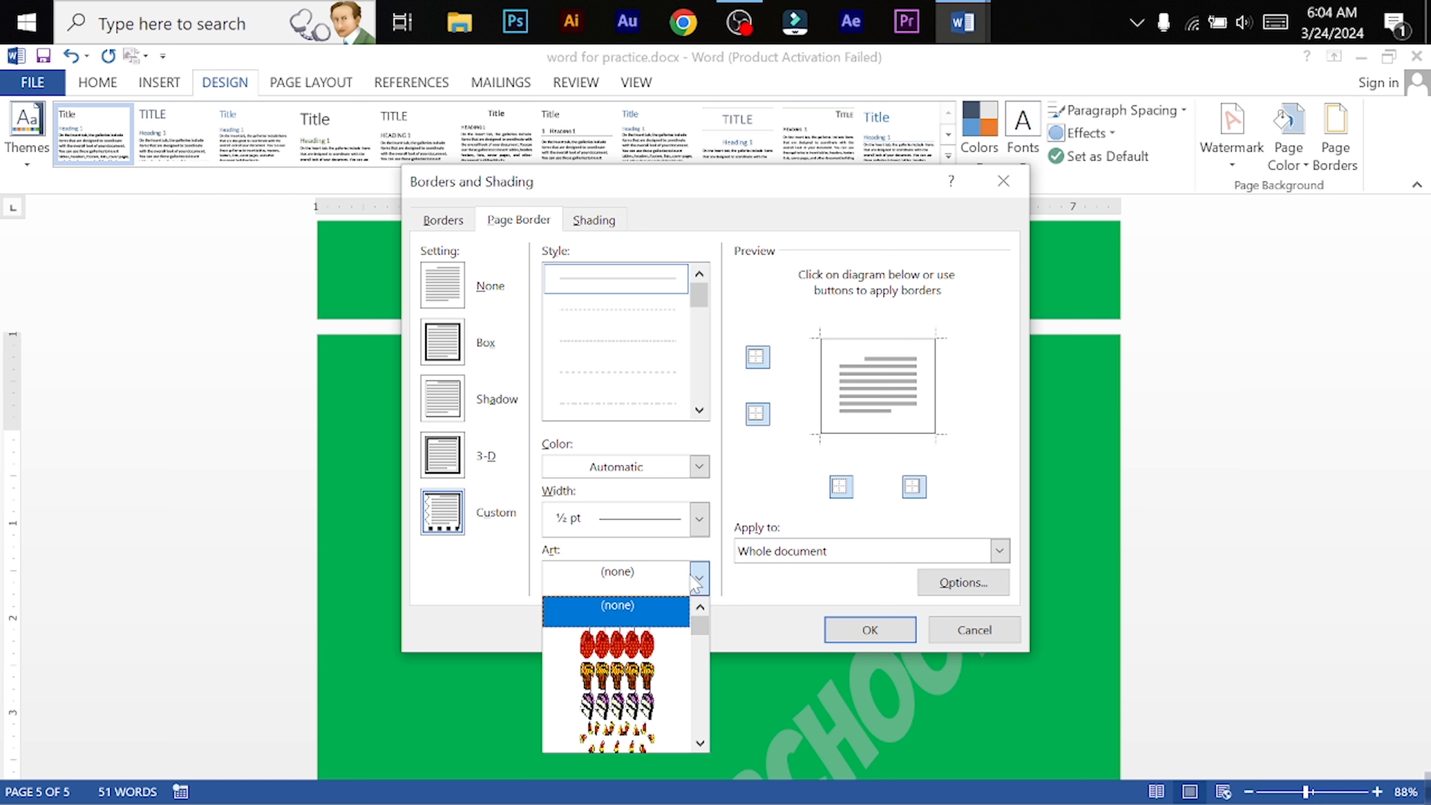
scroll(638, 622, "down", 5)
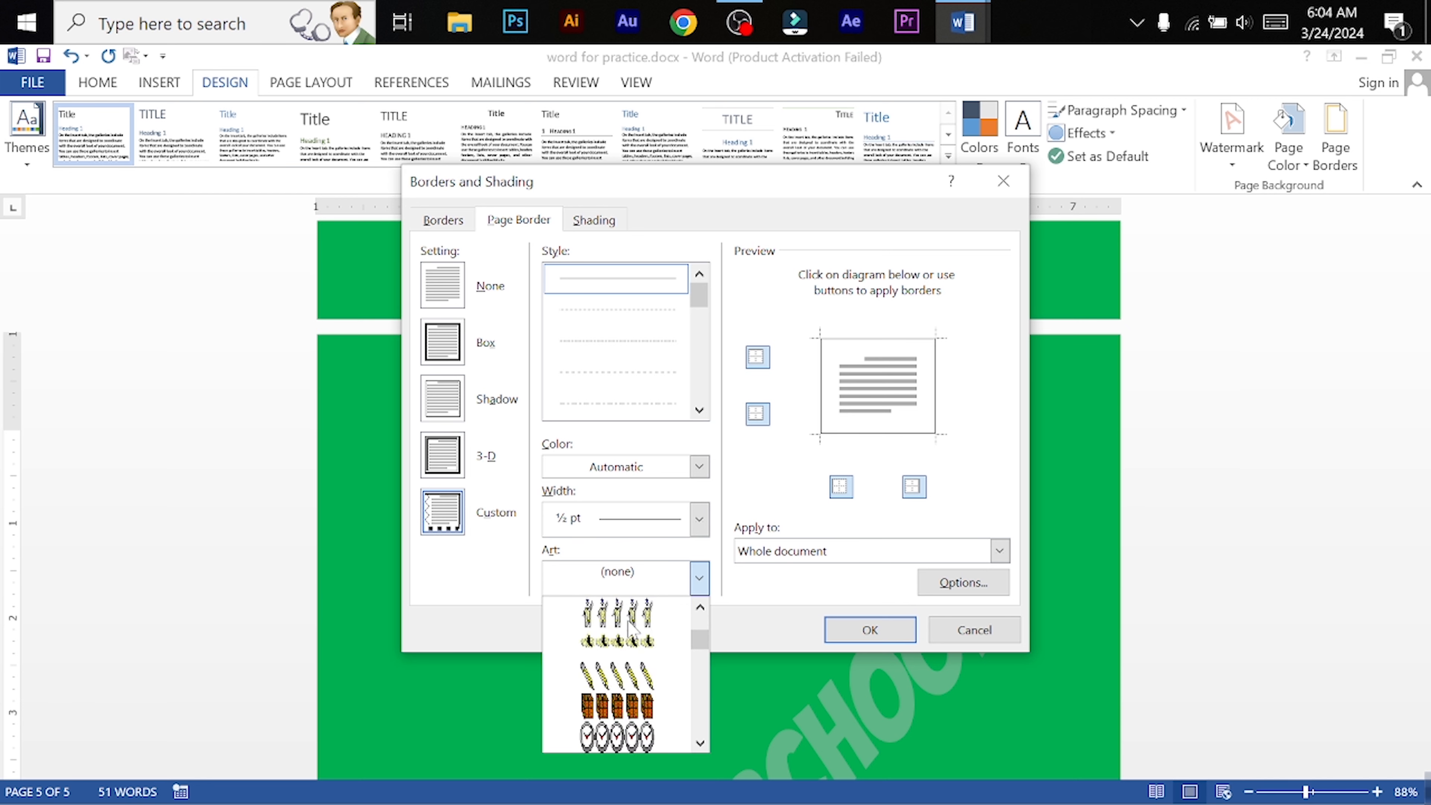
scroll(663, 677, "down", 10)
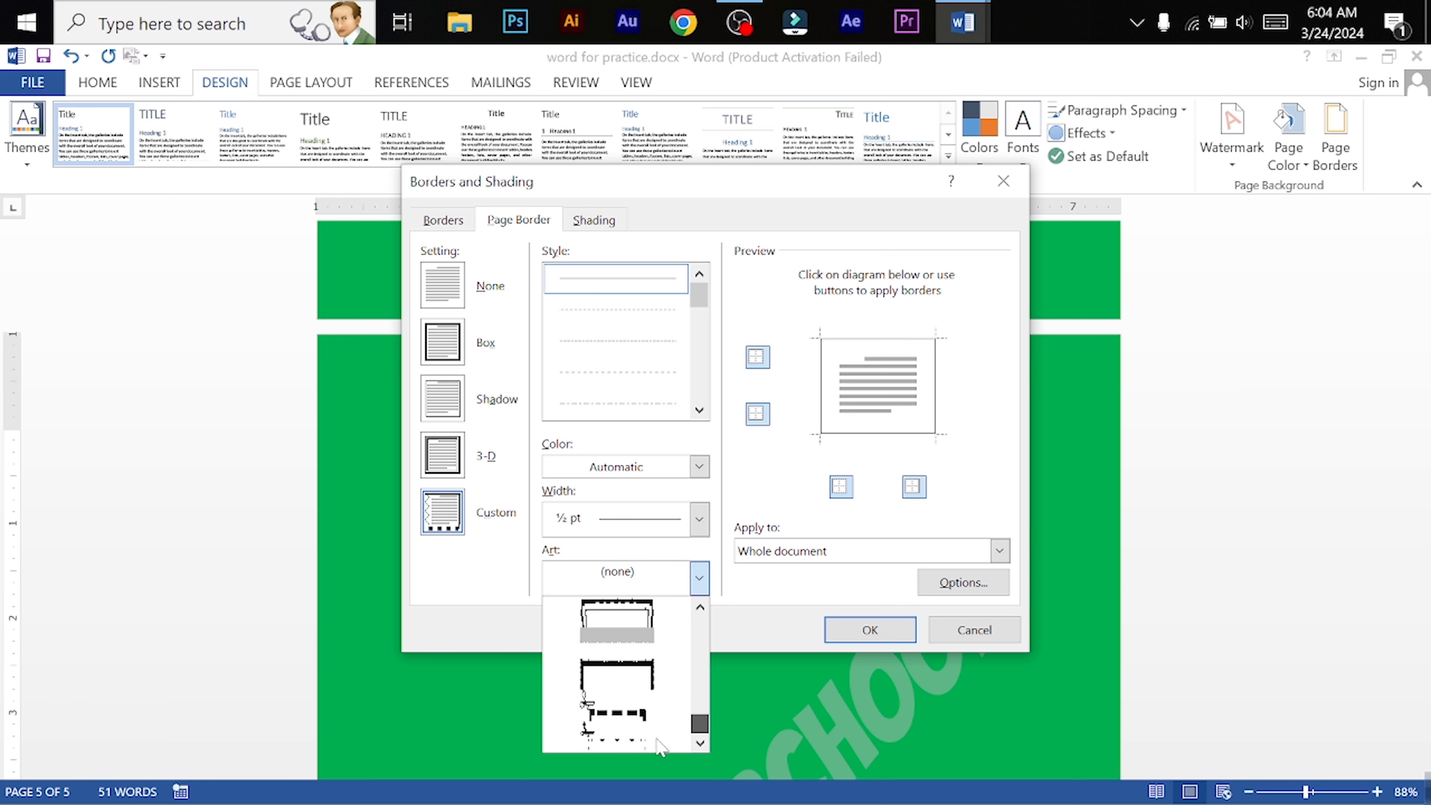
scroll(663, 676, "up", 6)
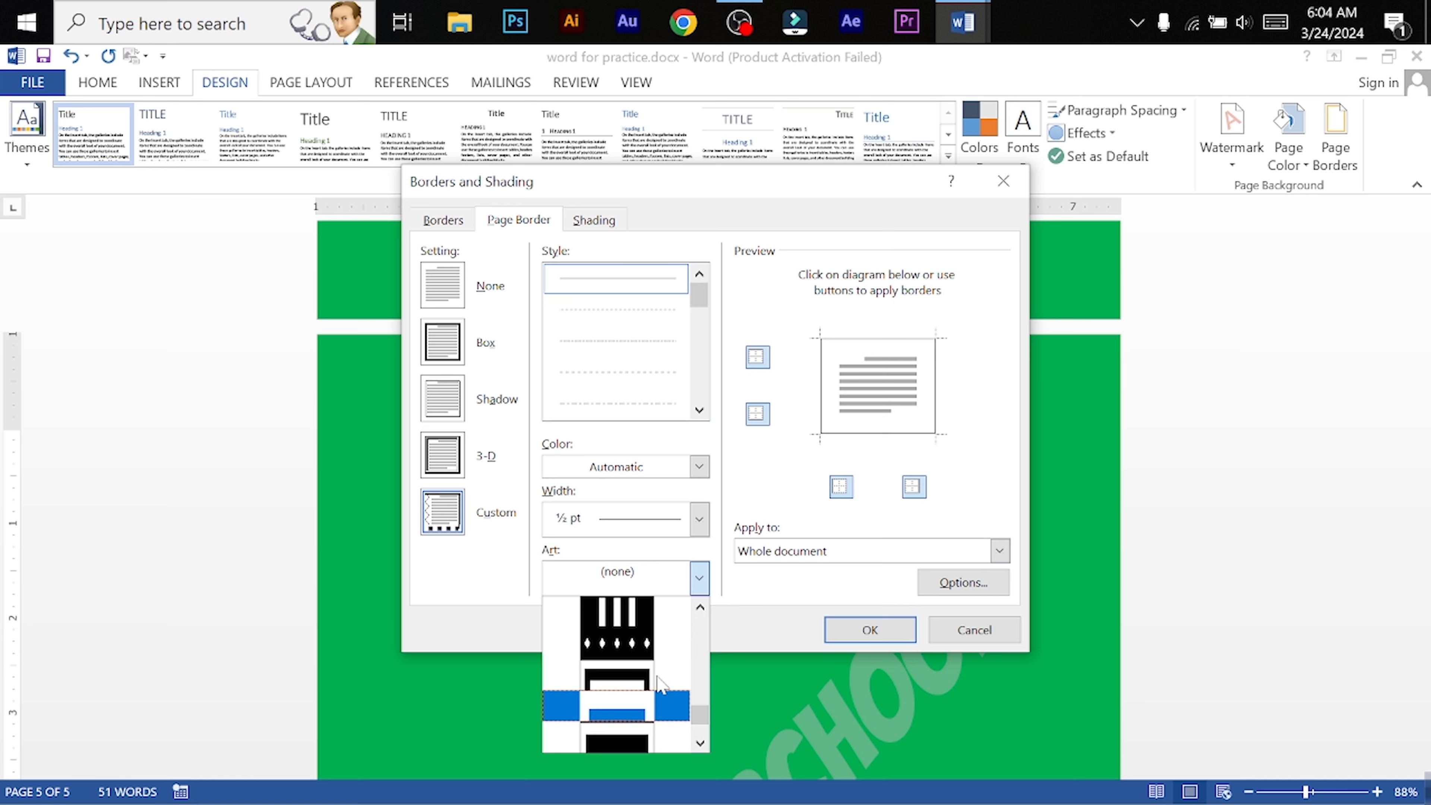
scroll(679, 675, "up", 1)
scroll(676, 667, "down", 1)
left_click(636, 652)
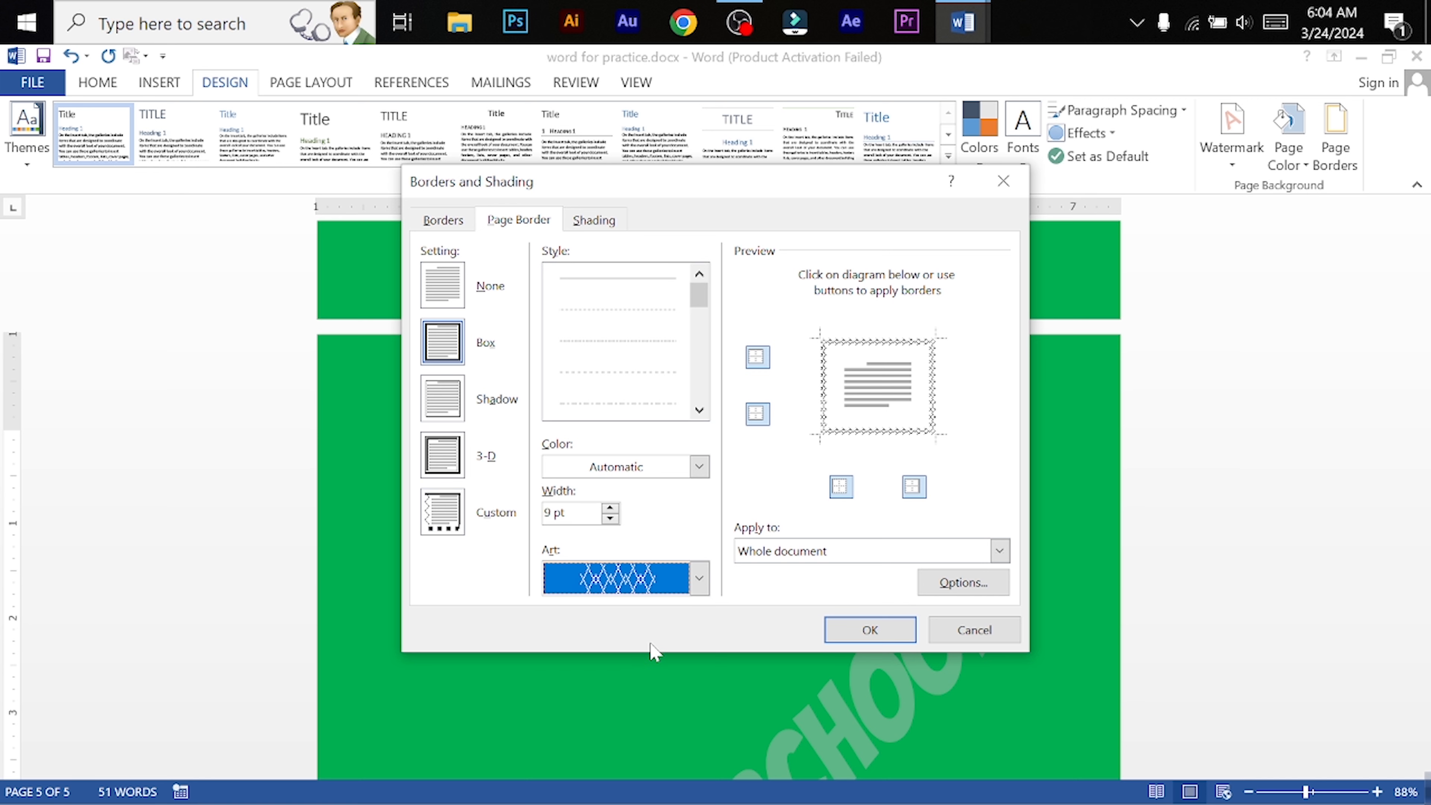
left_click(861, 630)
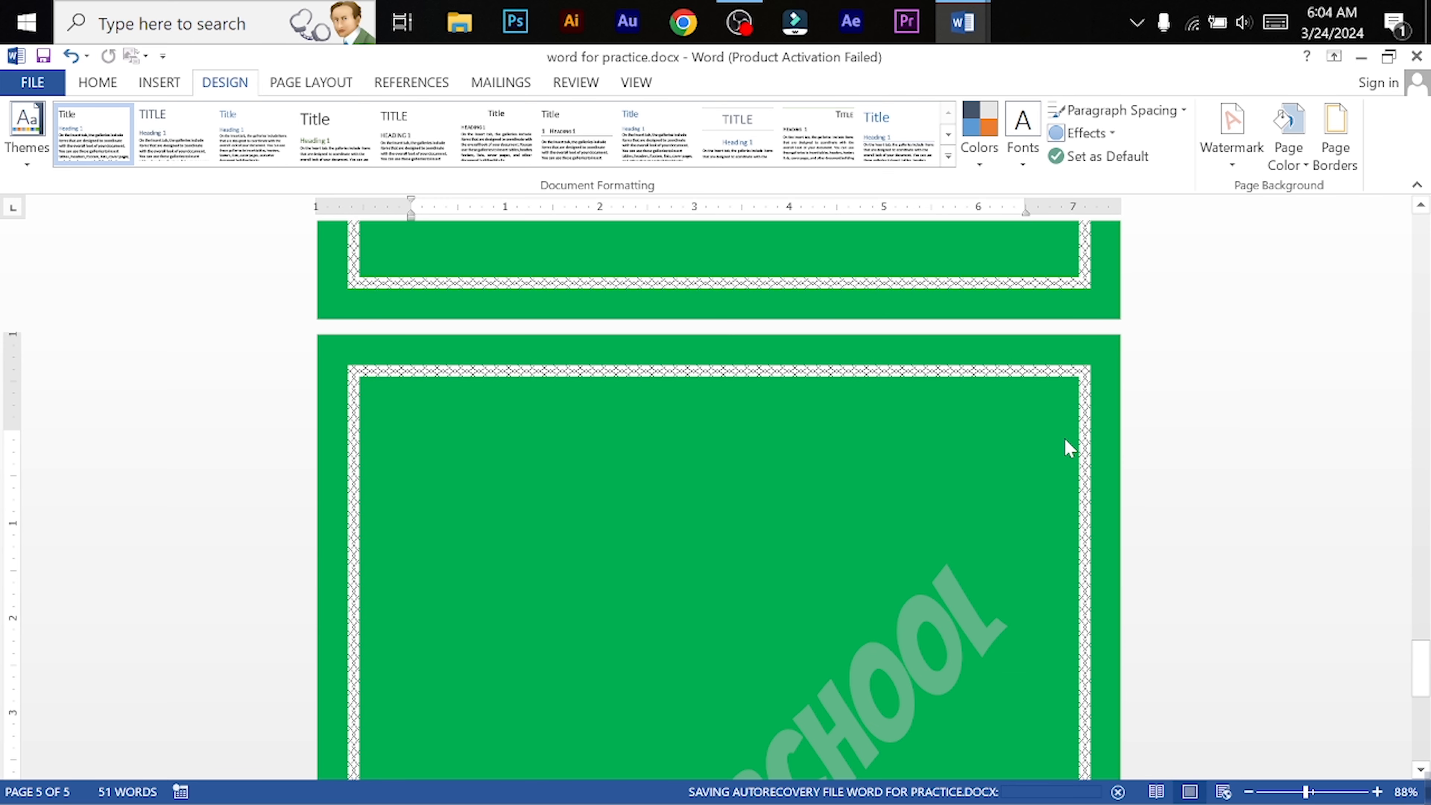
Change the page border art to the thin zigzag pattern and apply it to the whole document
scroll(1064, 445, "down", 2)
left_click(1335, 140)
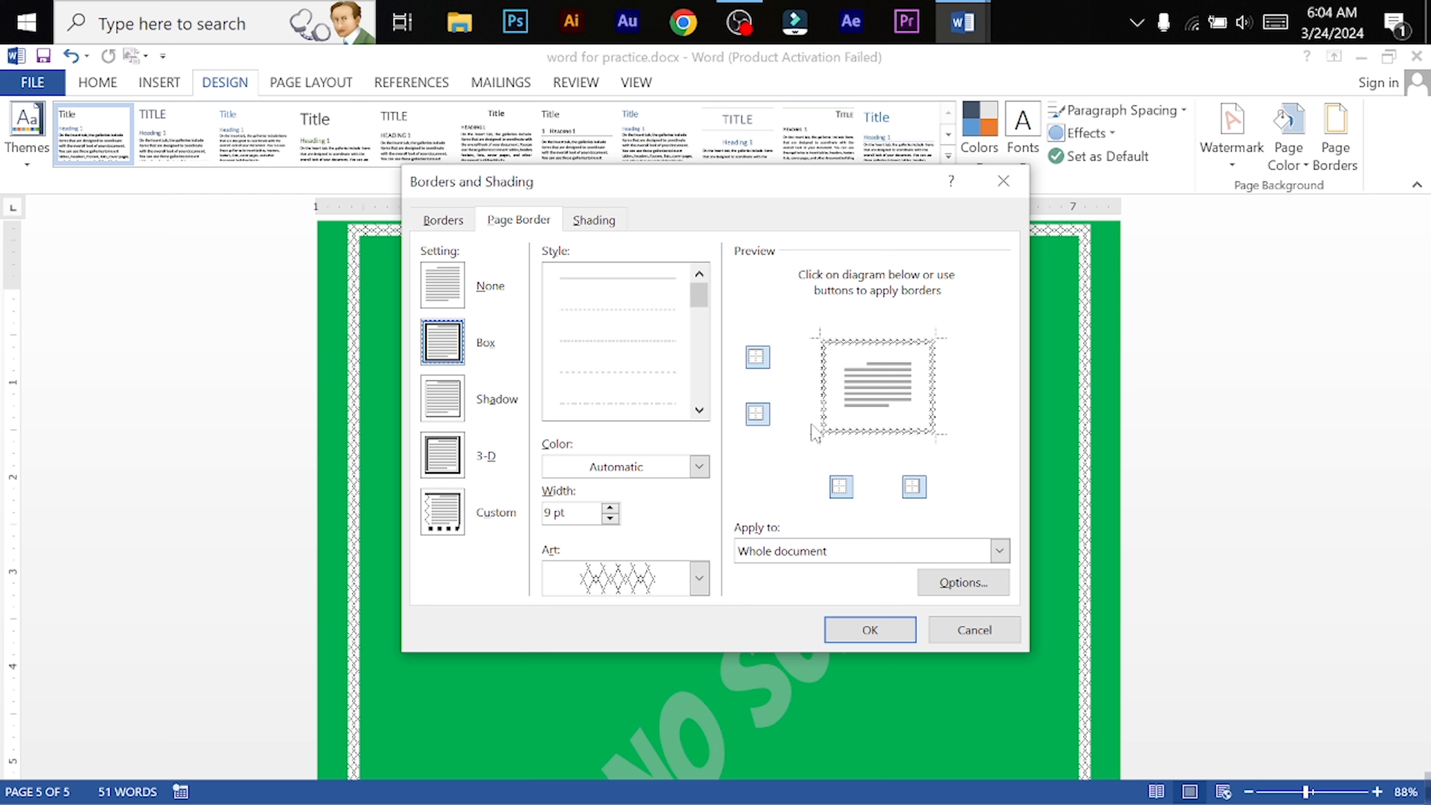
left_click(700, 581)
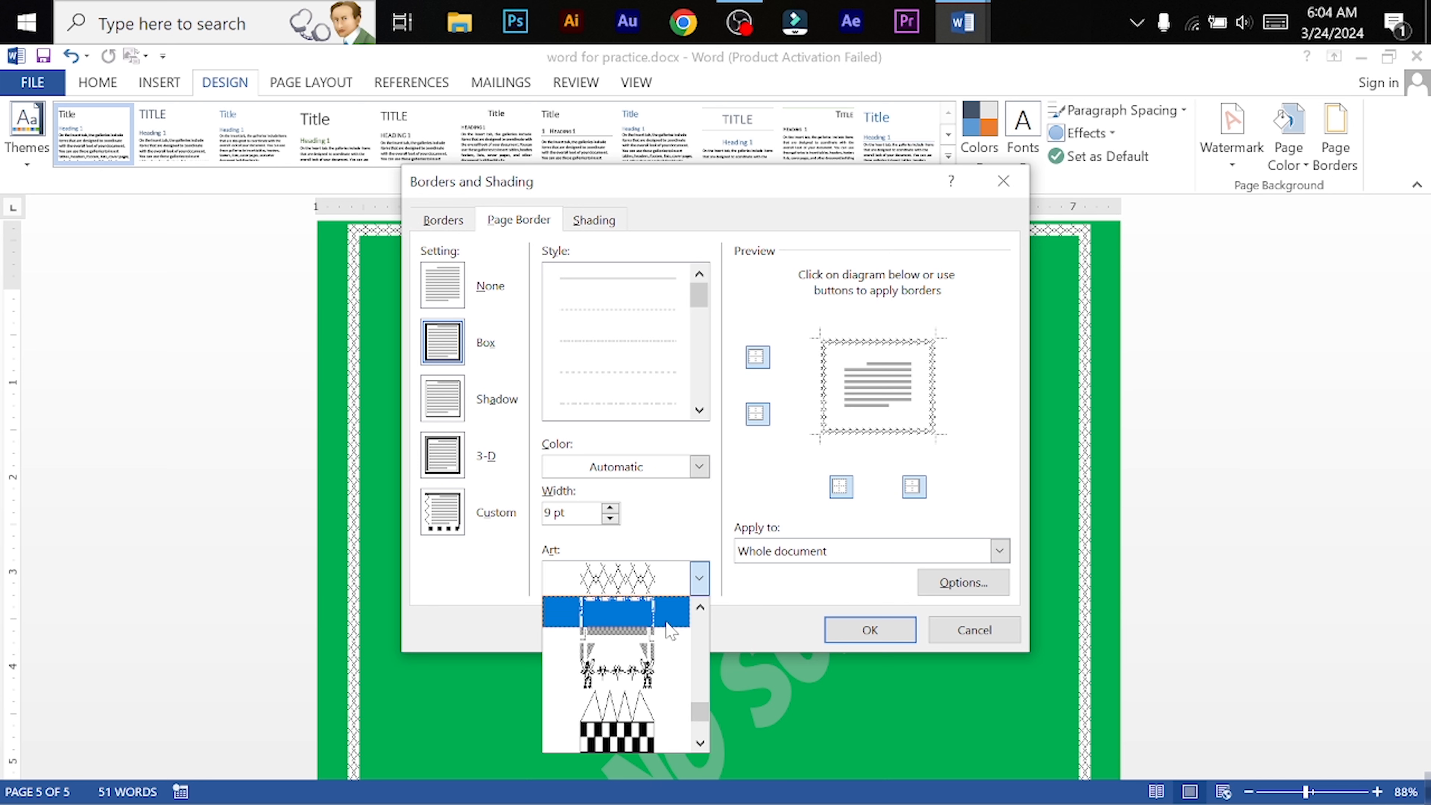
left_click(626, 675)
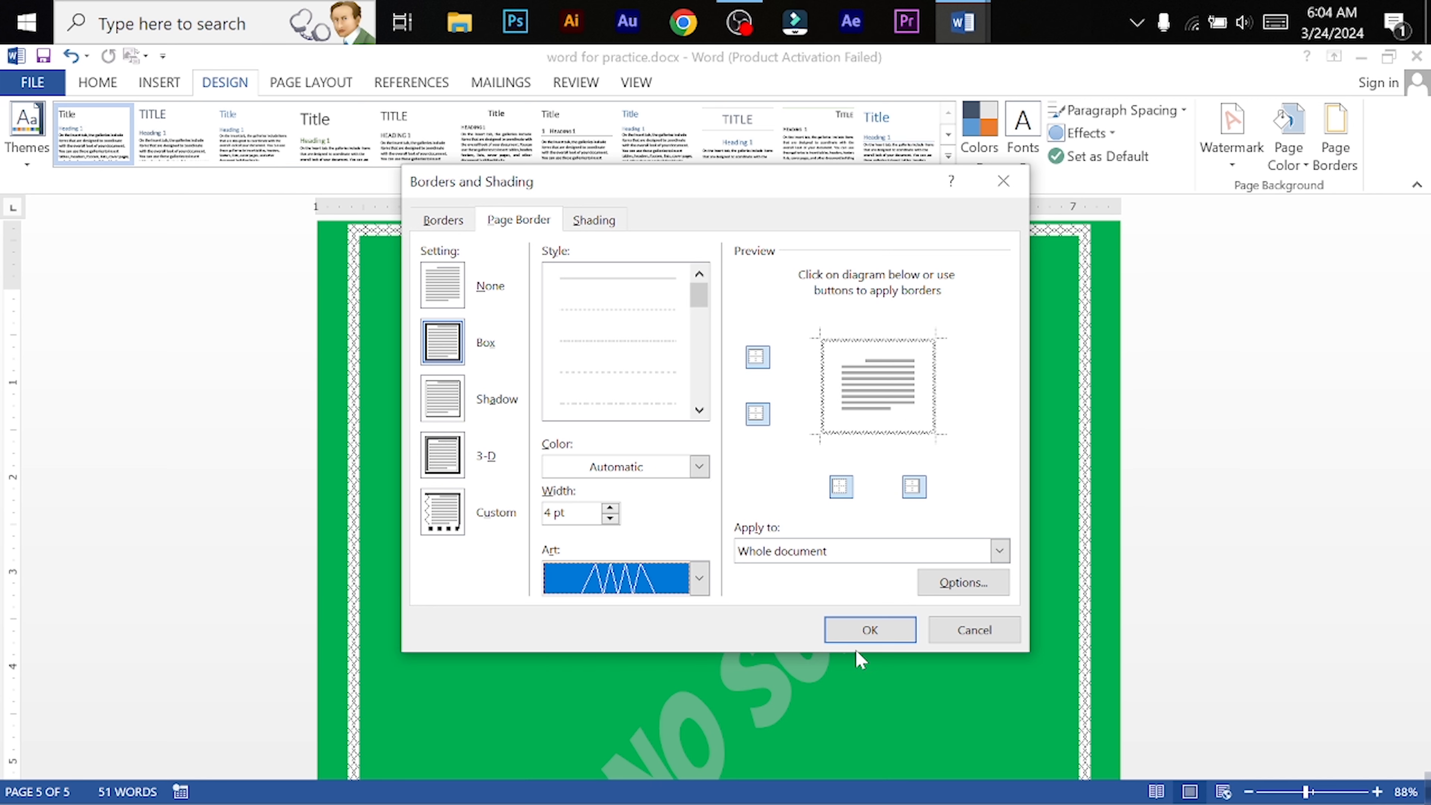
left_click(870, 630)
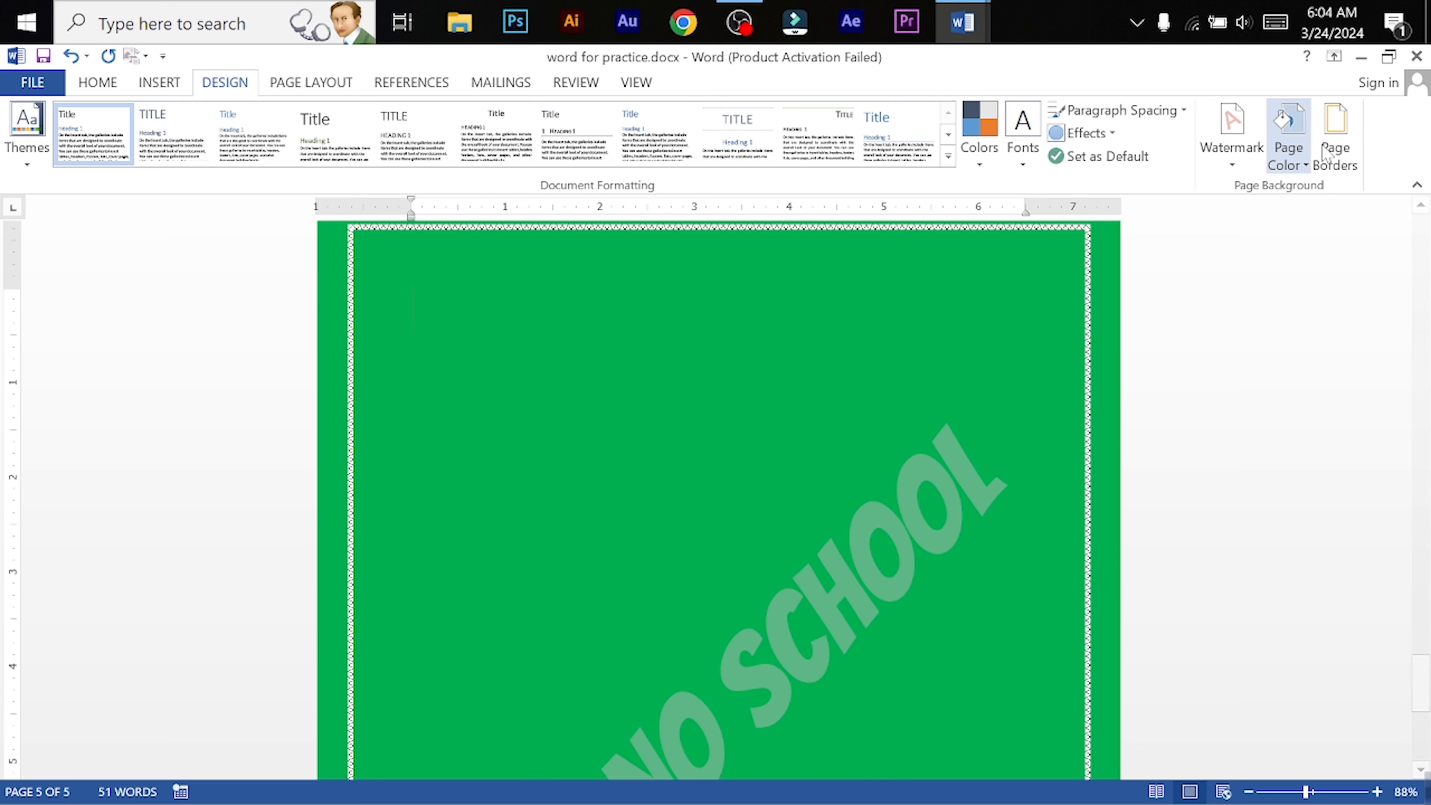
Browse the page border art designs and choose the yellow pencils
left_click(1335, 135)
left_click(697, 587)
scroll(642, 648, "down", 10)
scroll(656, 649, "down", 10)
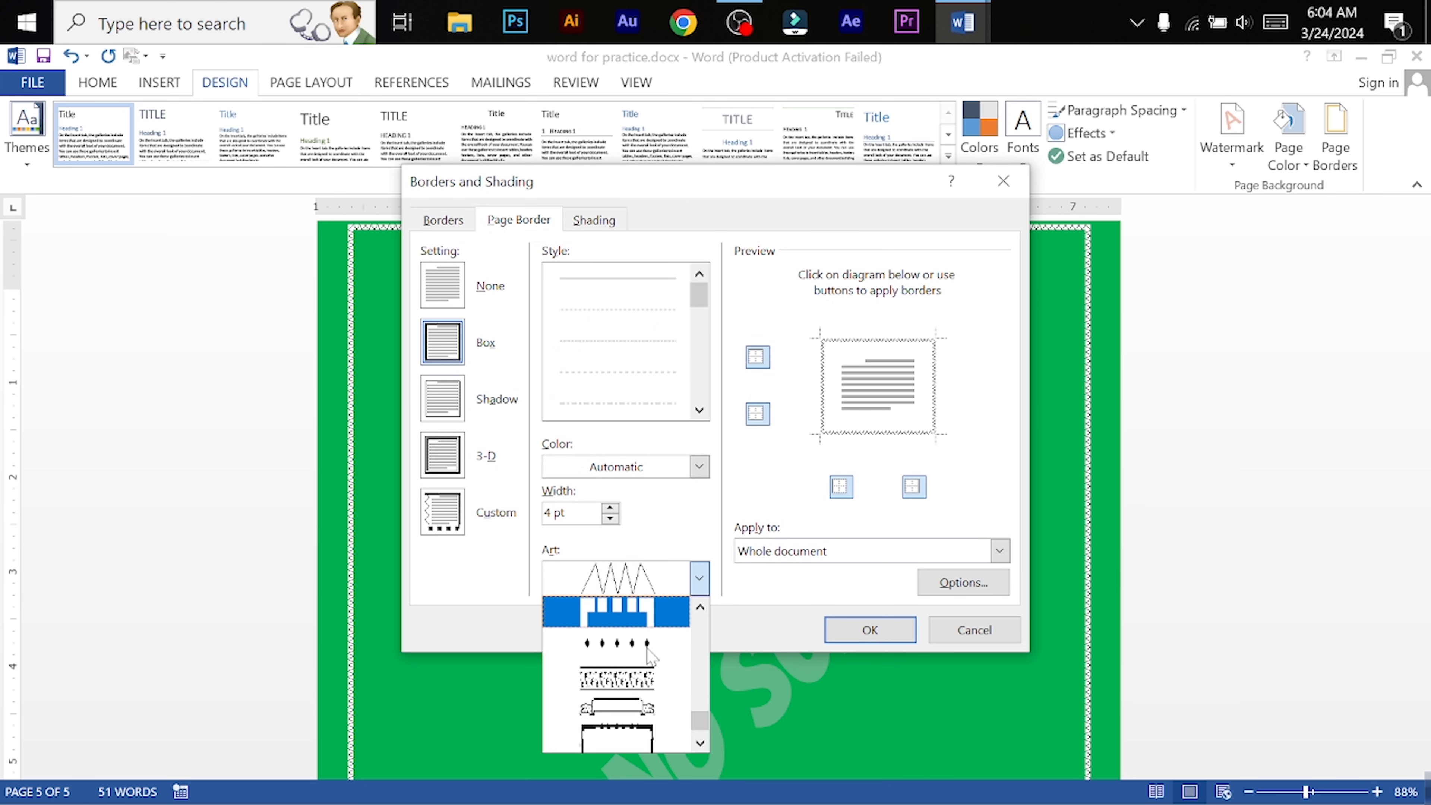
scroll(655, 632, "up", 10)
scroll(658, 620, "up", 5)
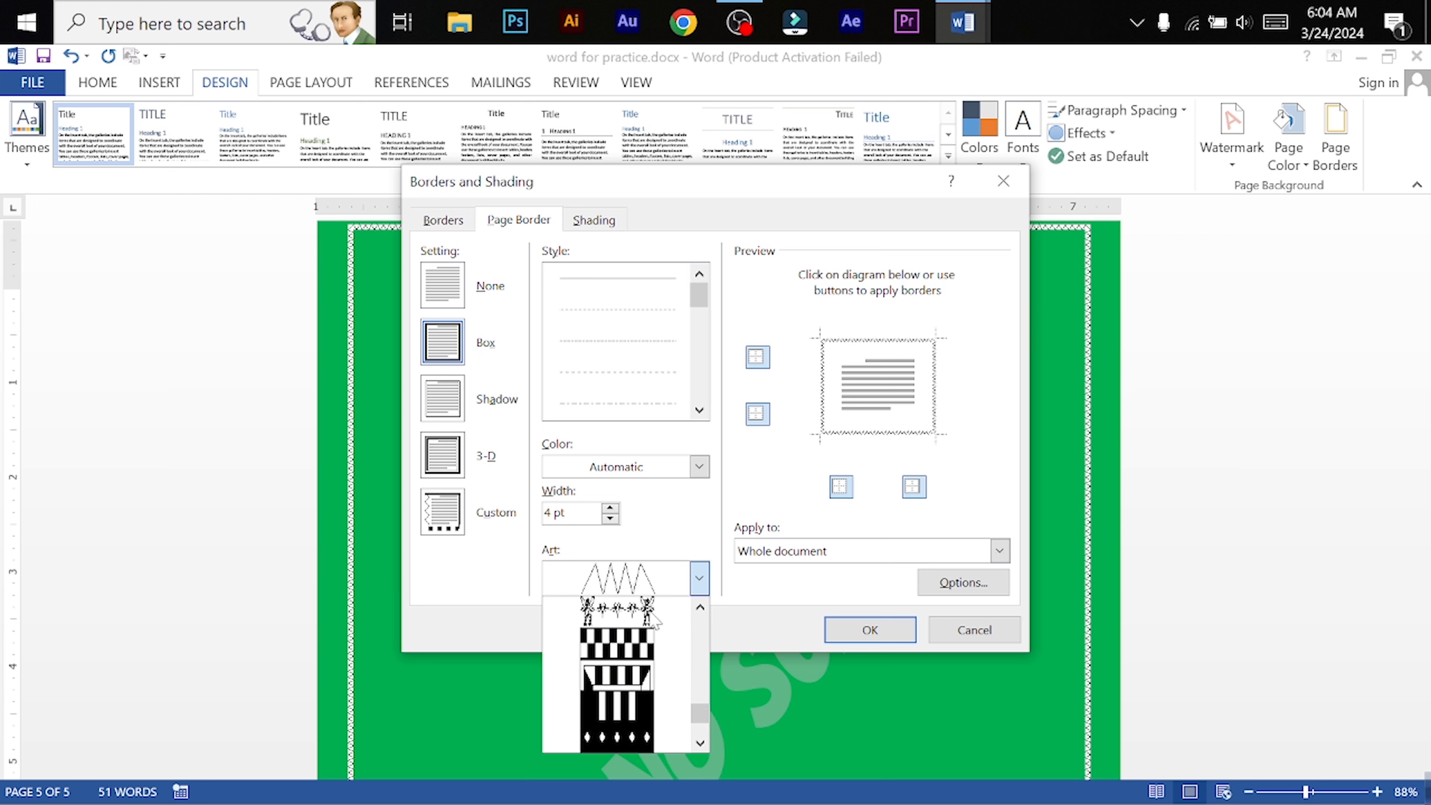
scroll(653, 648, "up", 5)
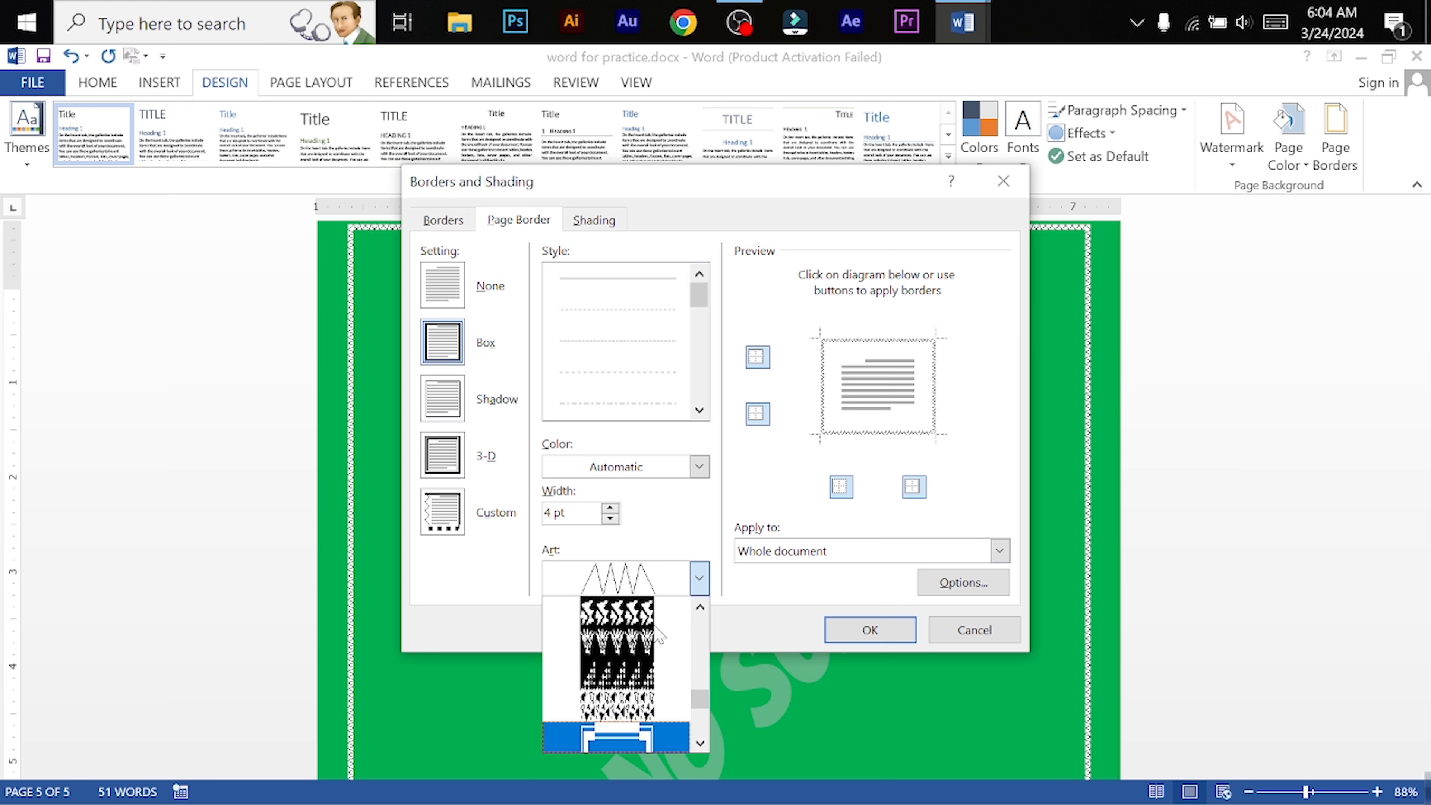
scroll(648, 616, "up", 5)
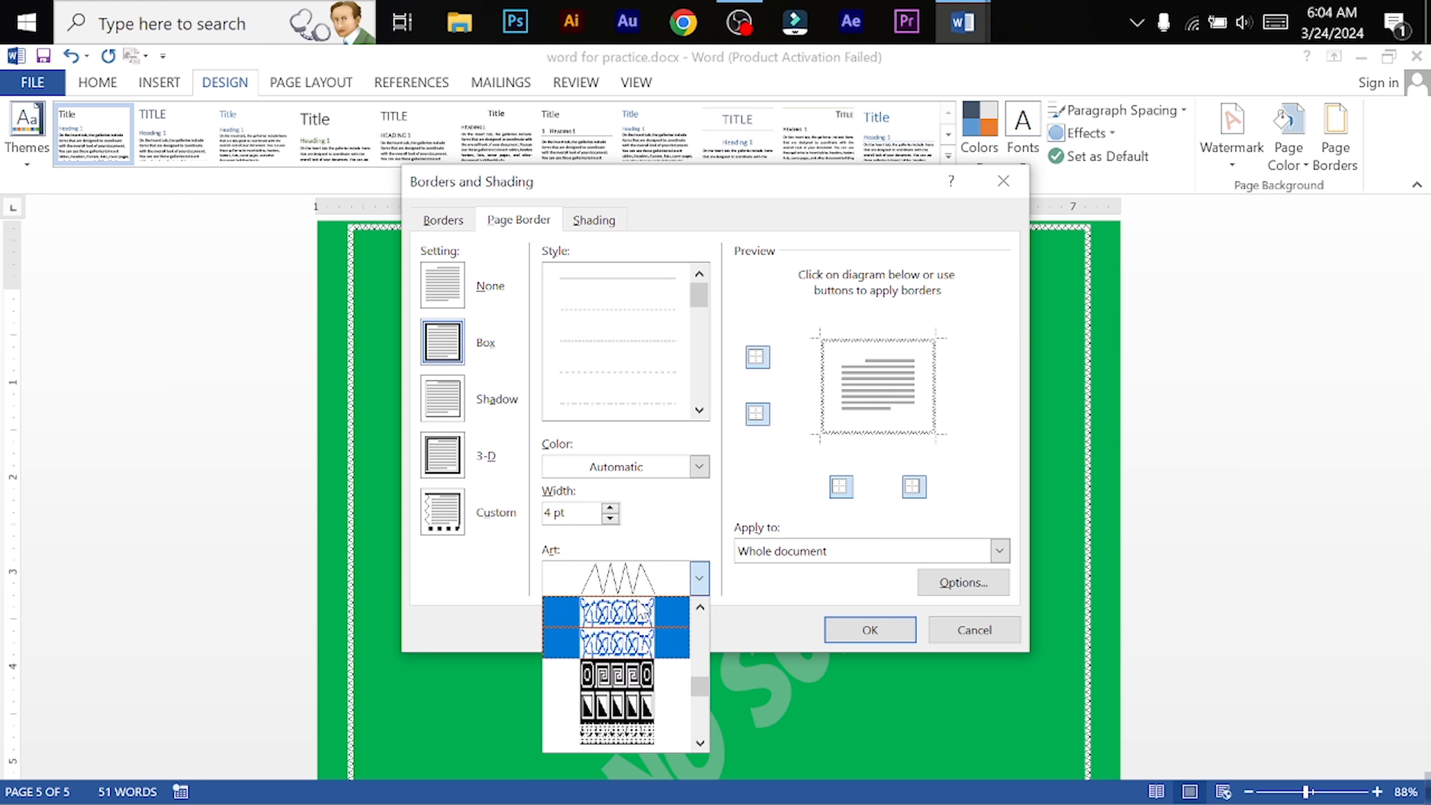
left_click_drag(700, 683, 705, 641)
scroll(637, 654, "up", 1)
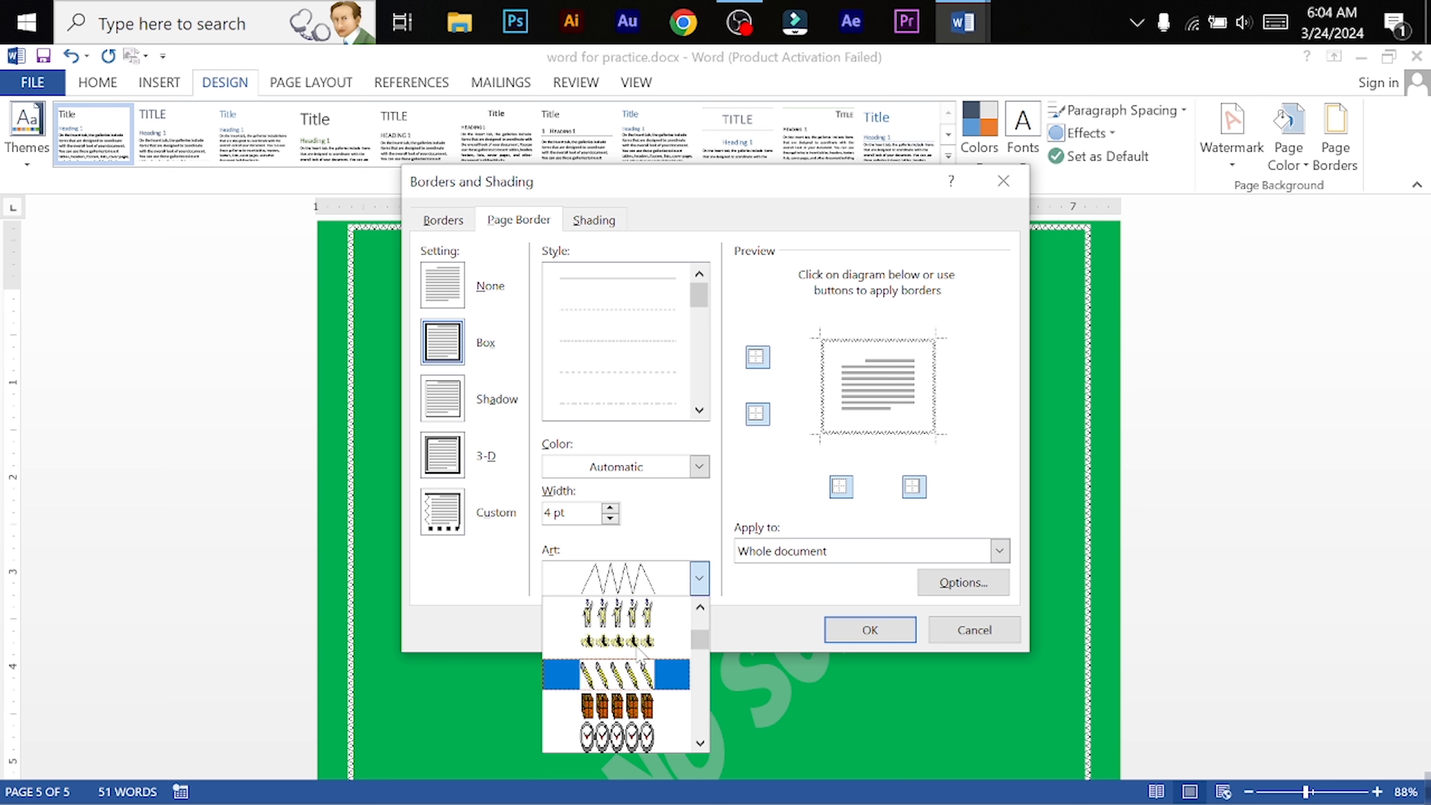
left_click(634, 691)
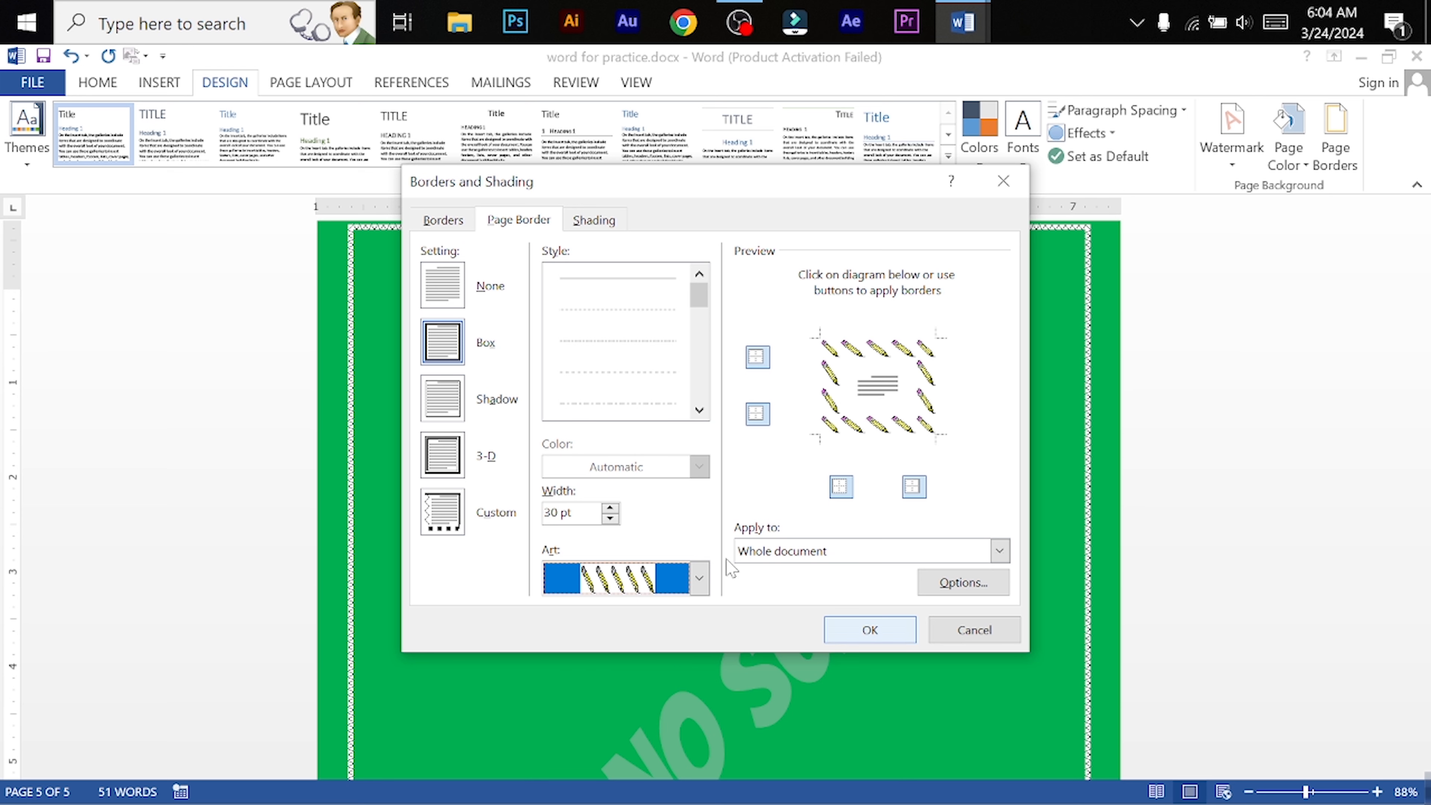
Set the pencil border's width to 25 pt and apply it to the whole document
left_click(611, 508)
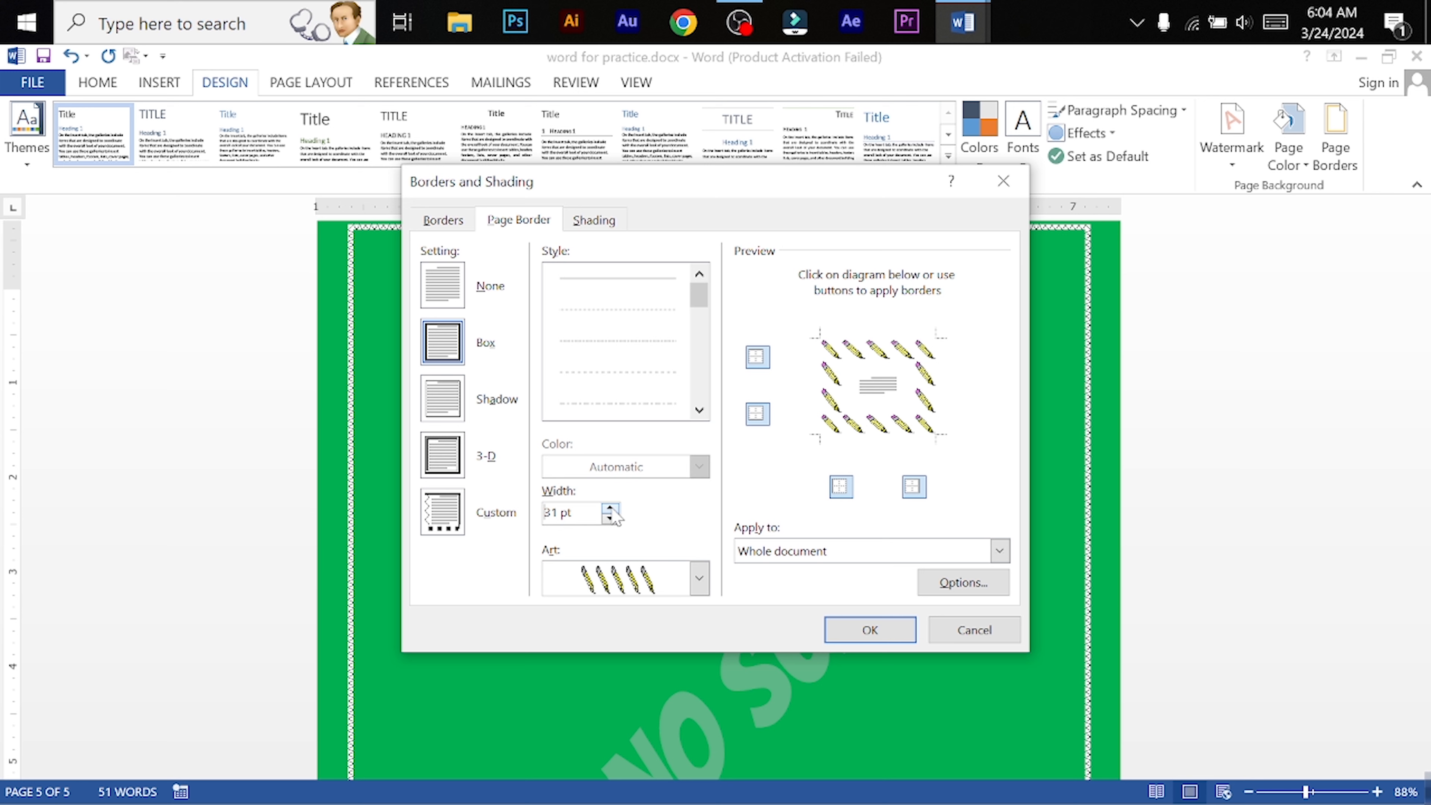
left_click(610, 517)
left_click(610, 518)
left_click(610, 518)
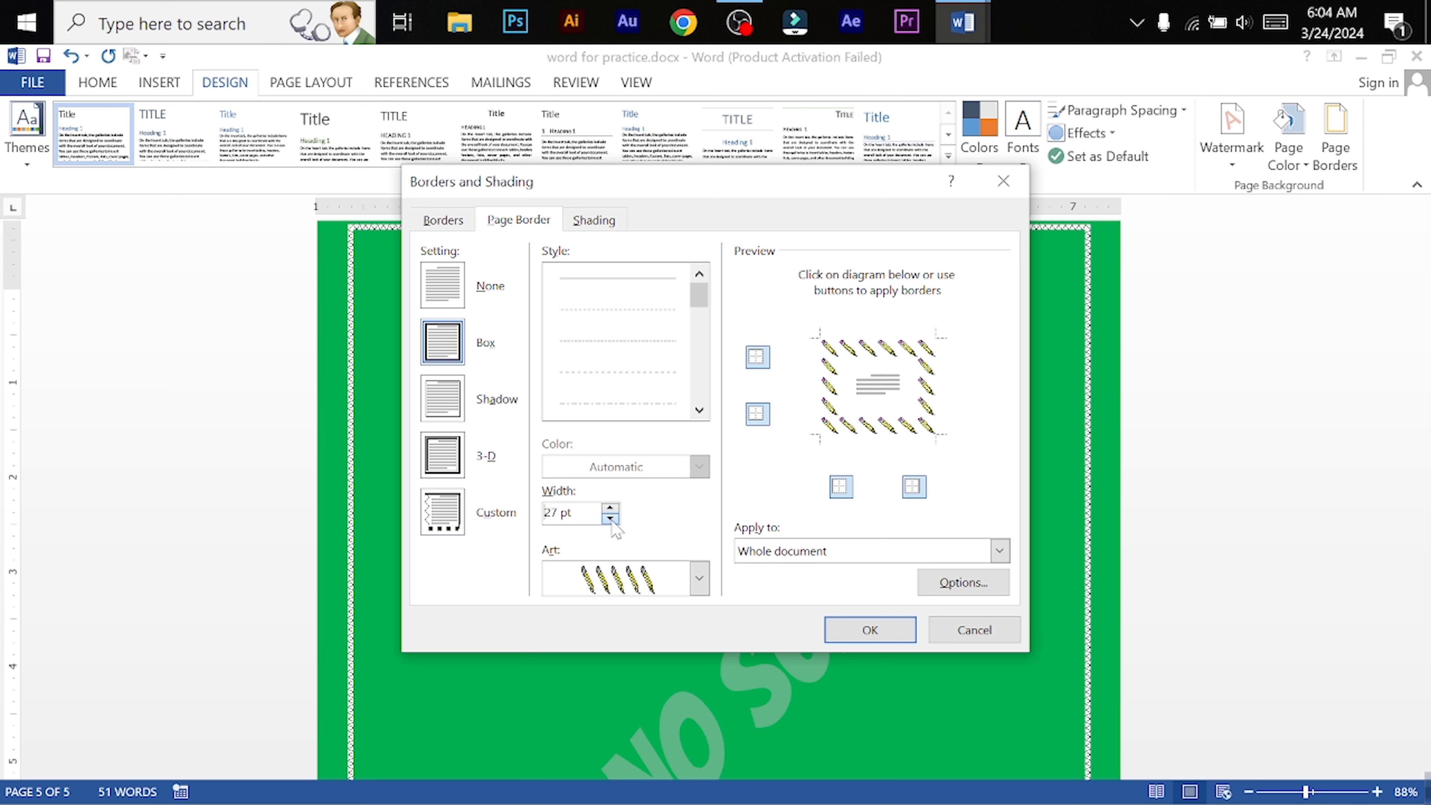
left_click(610, 518)
left_click(610, 518)
left_click(864, 631)
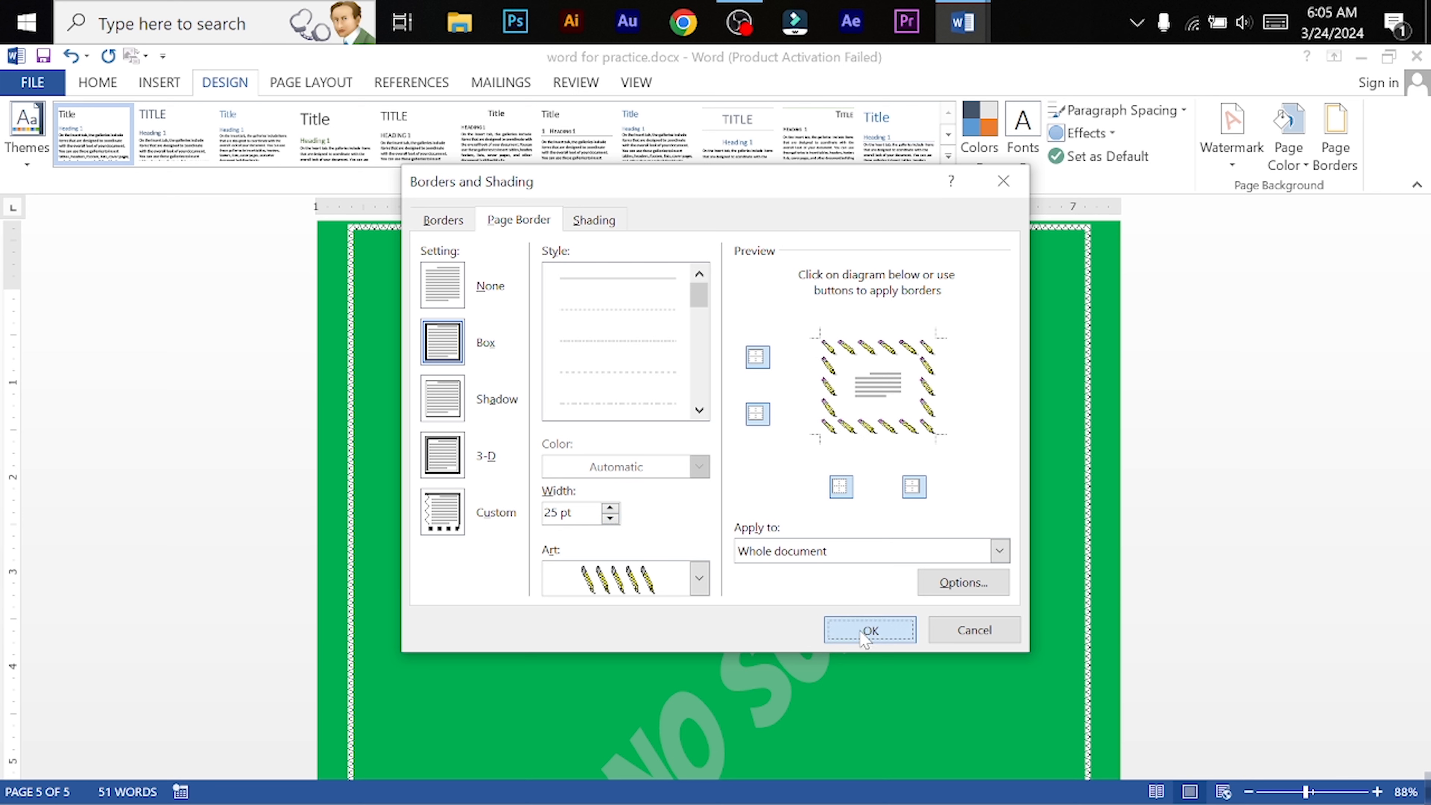
Remove the pencil page border from the whole document by choosing the None setting
scroll(809, 266, "up", 3)
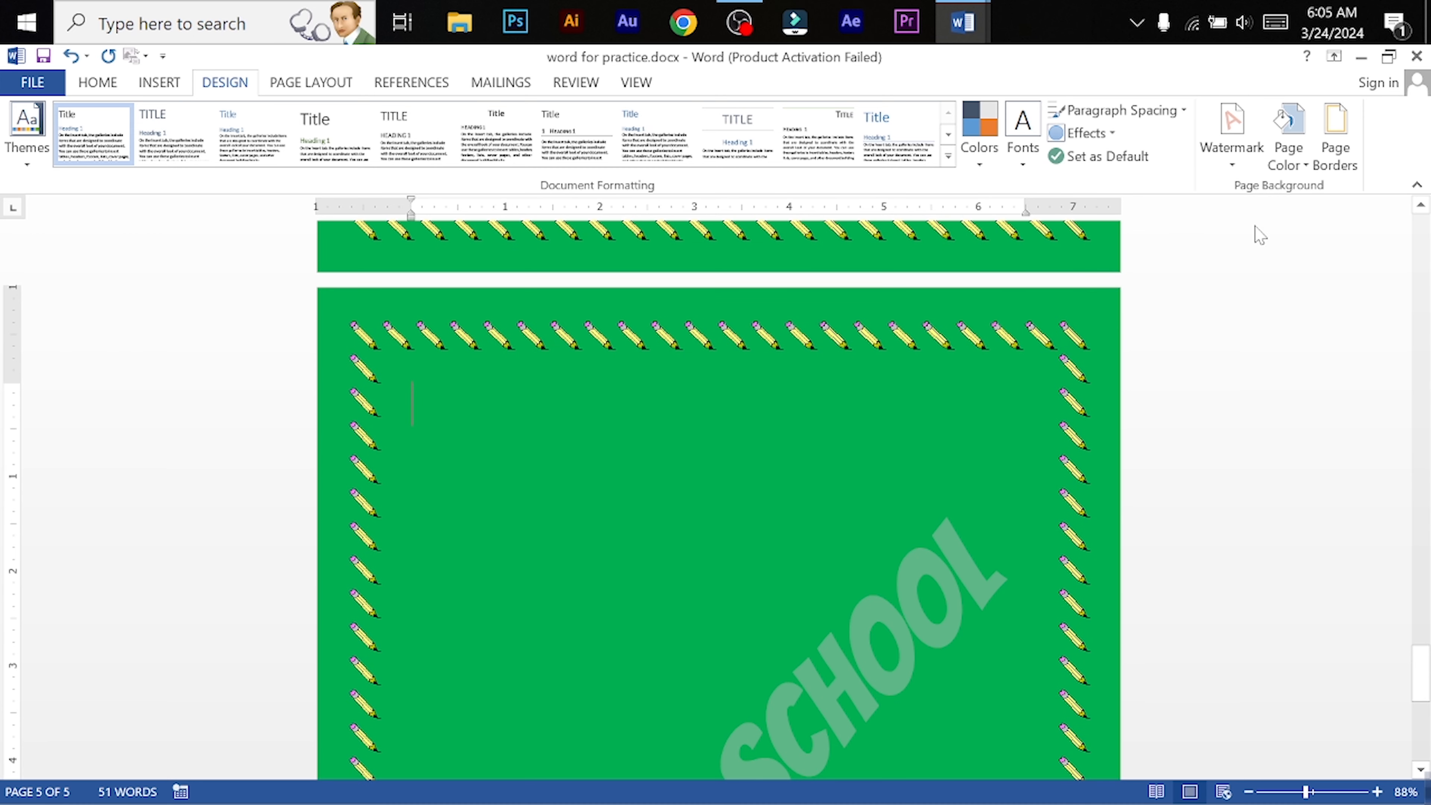
left_click(1333, 138)
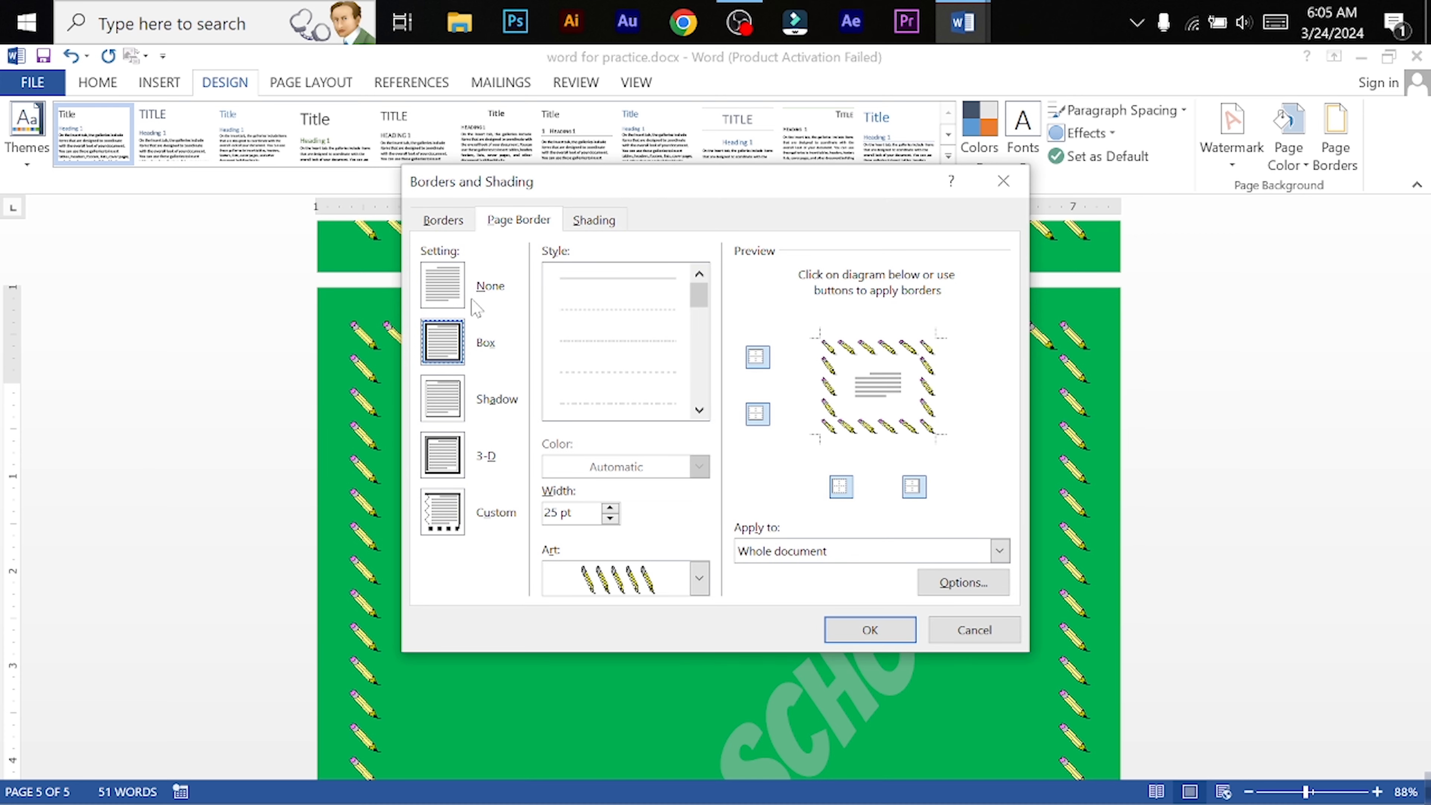
left_click(456, 282)
left_click(870, 630)
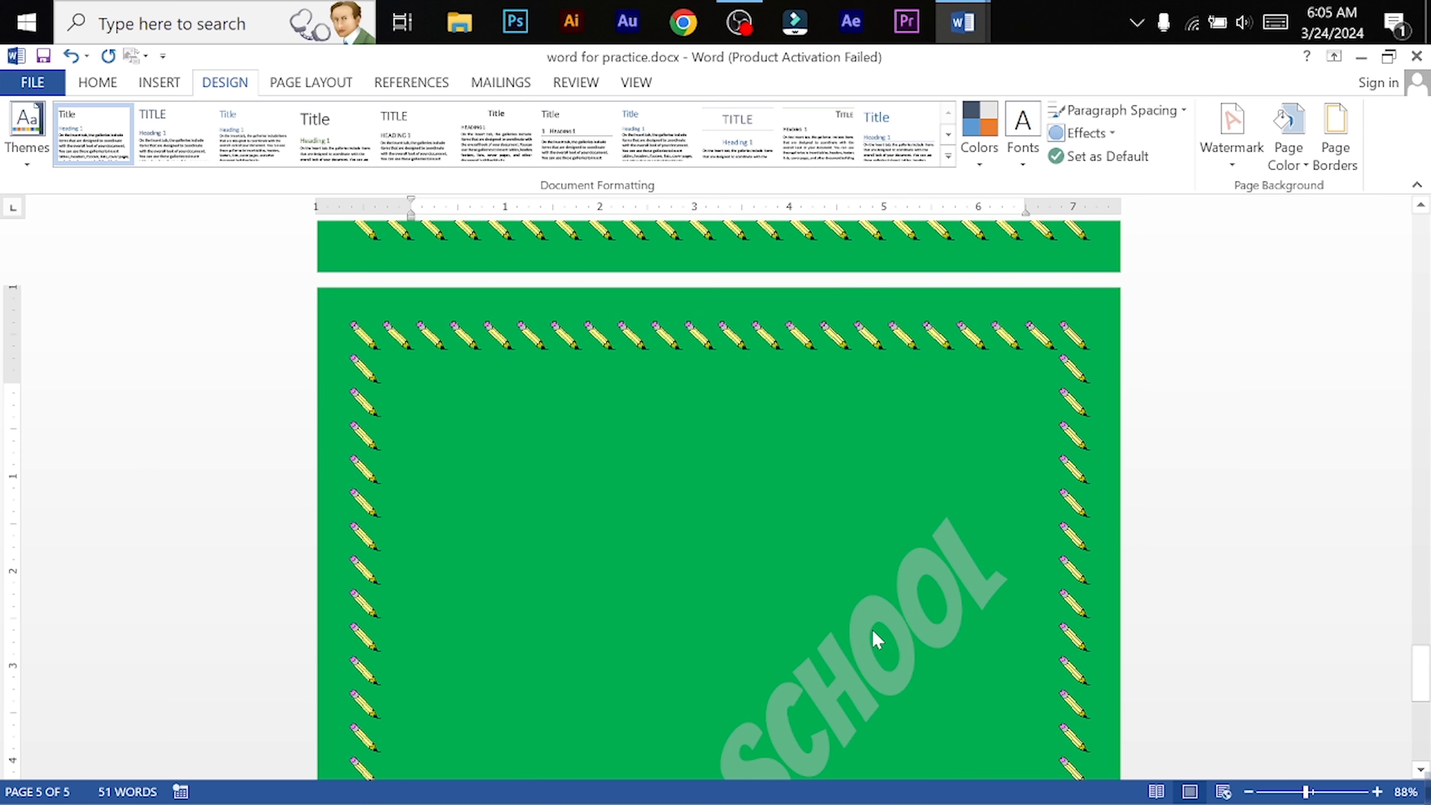
Remove the "Shopno School" watermark and set the page color to No Color
left_click(1231, 158)
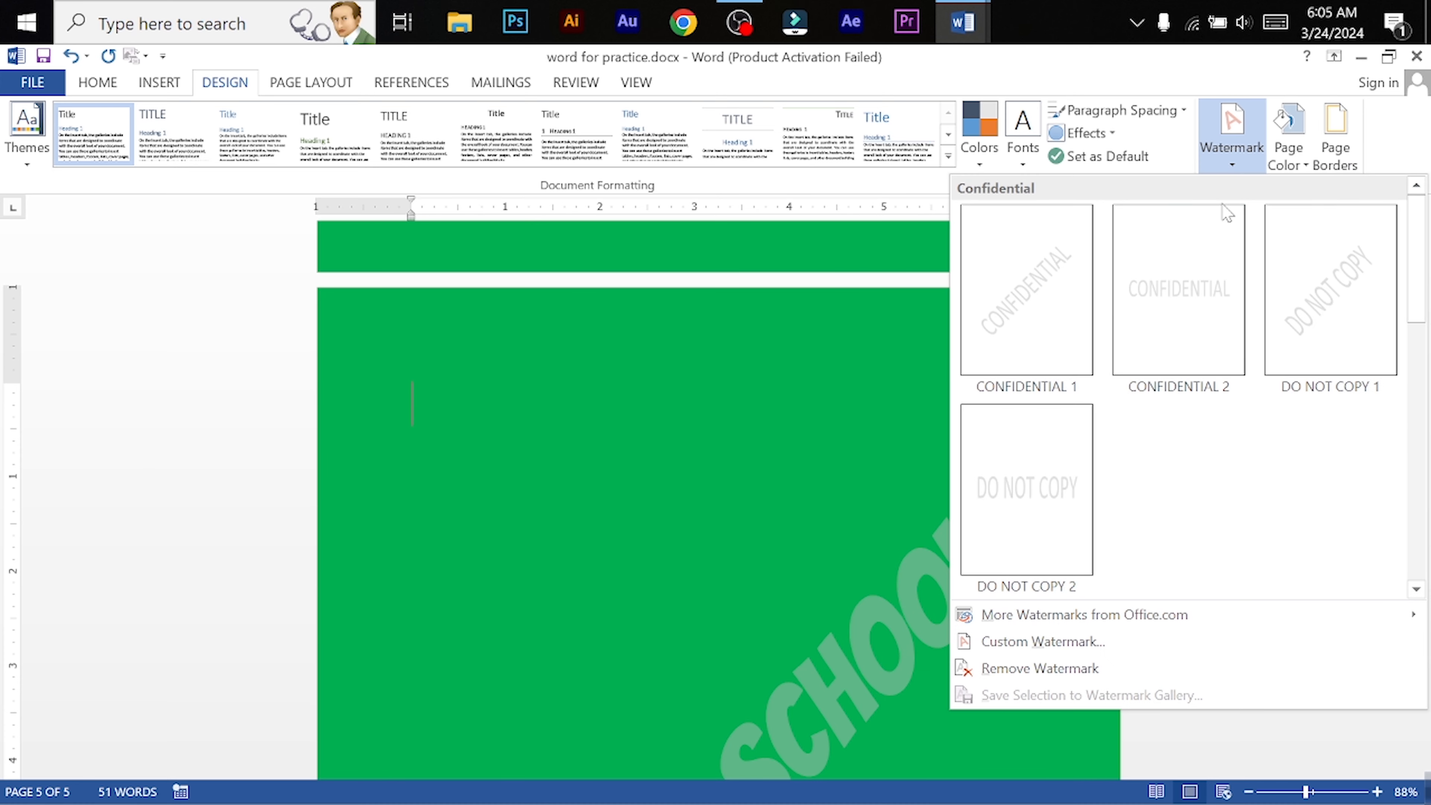
left_click(1005, 680)
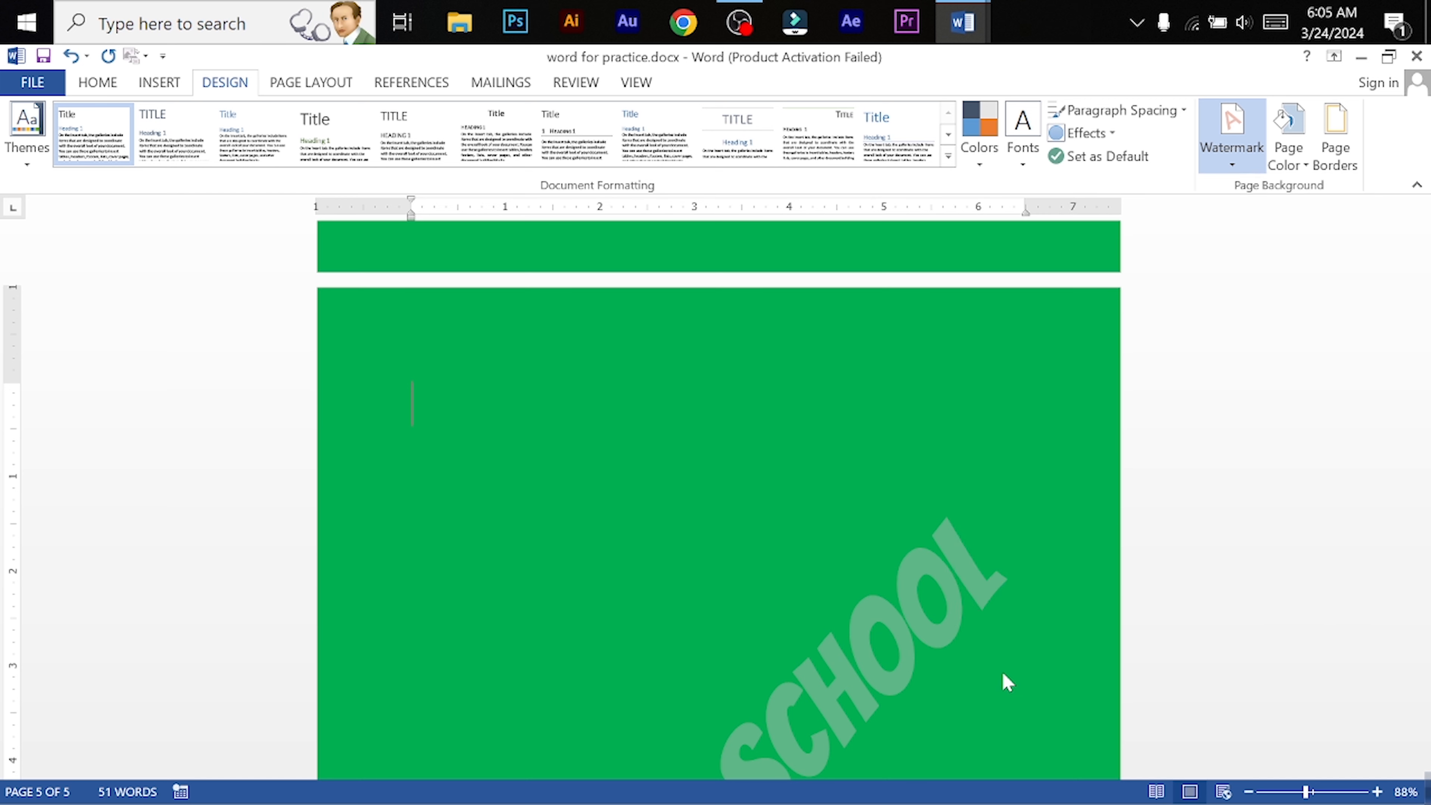
left_click(1296, 159)
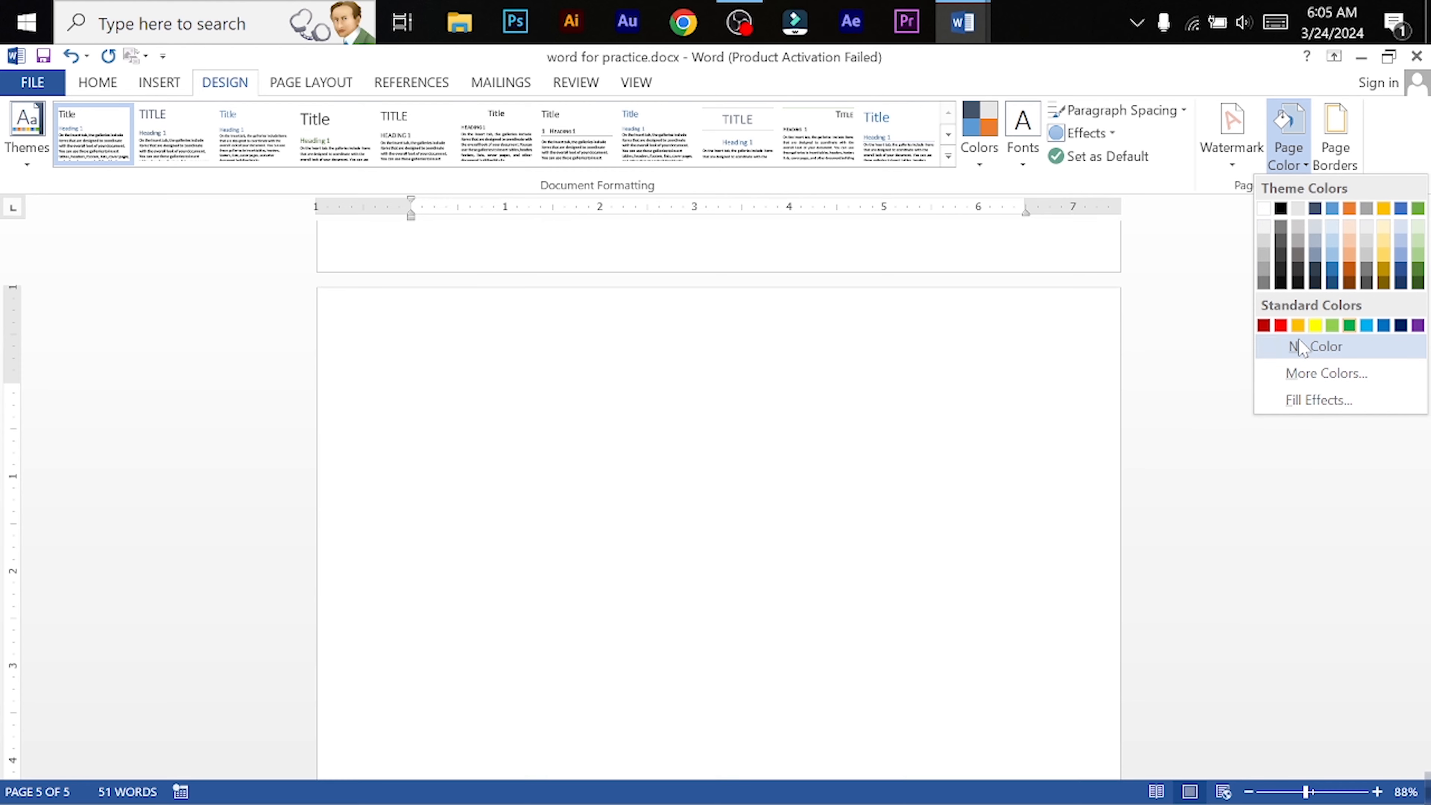
left_click(1296, 345)
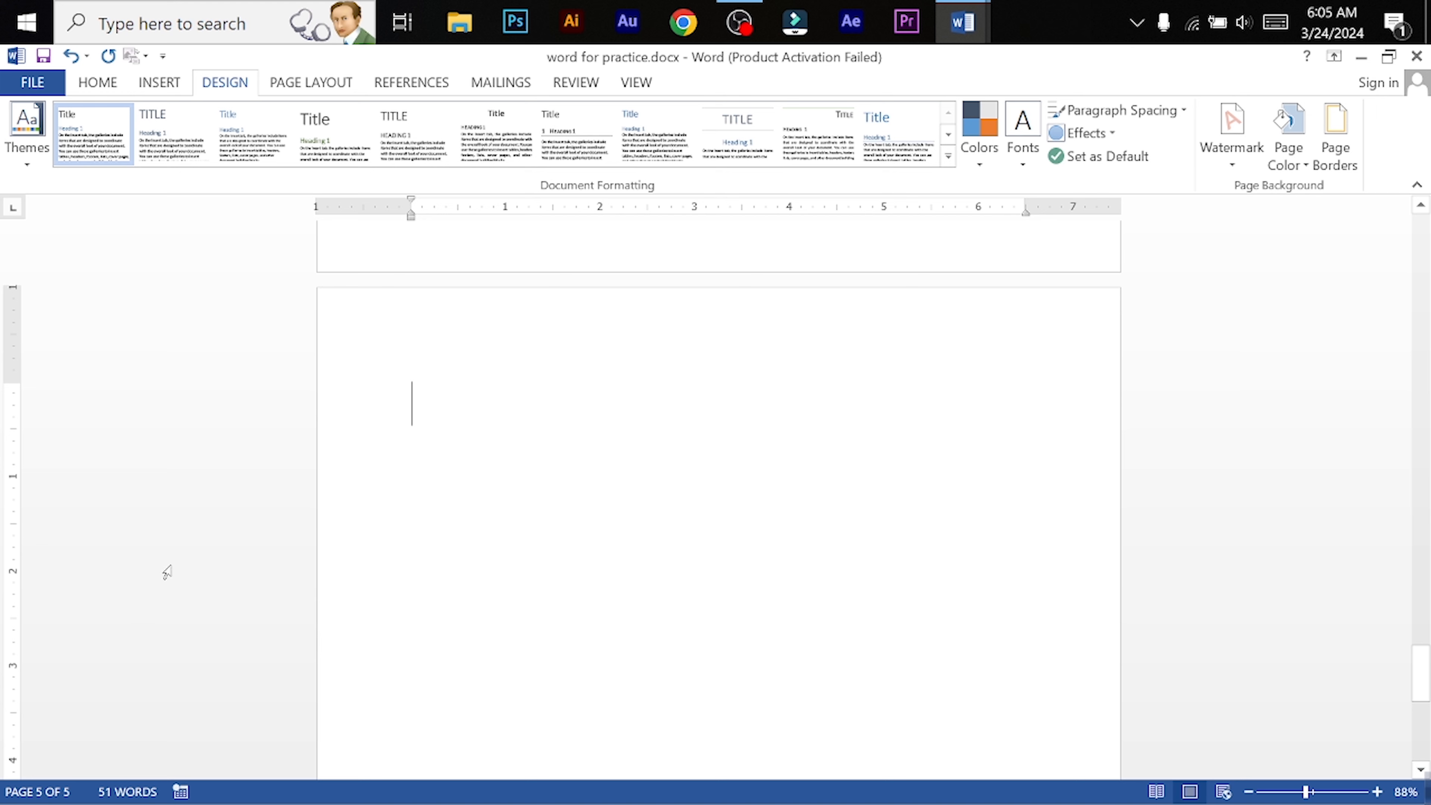
scroll(654, 420, "down", 1)
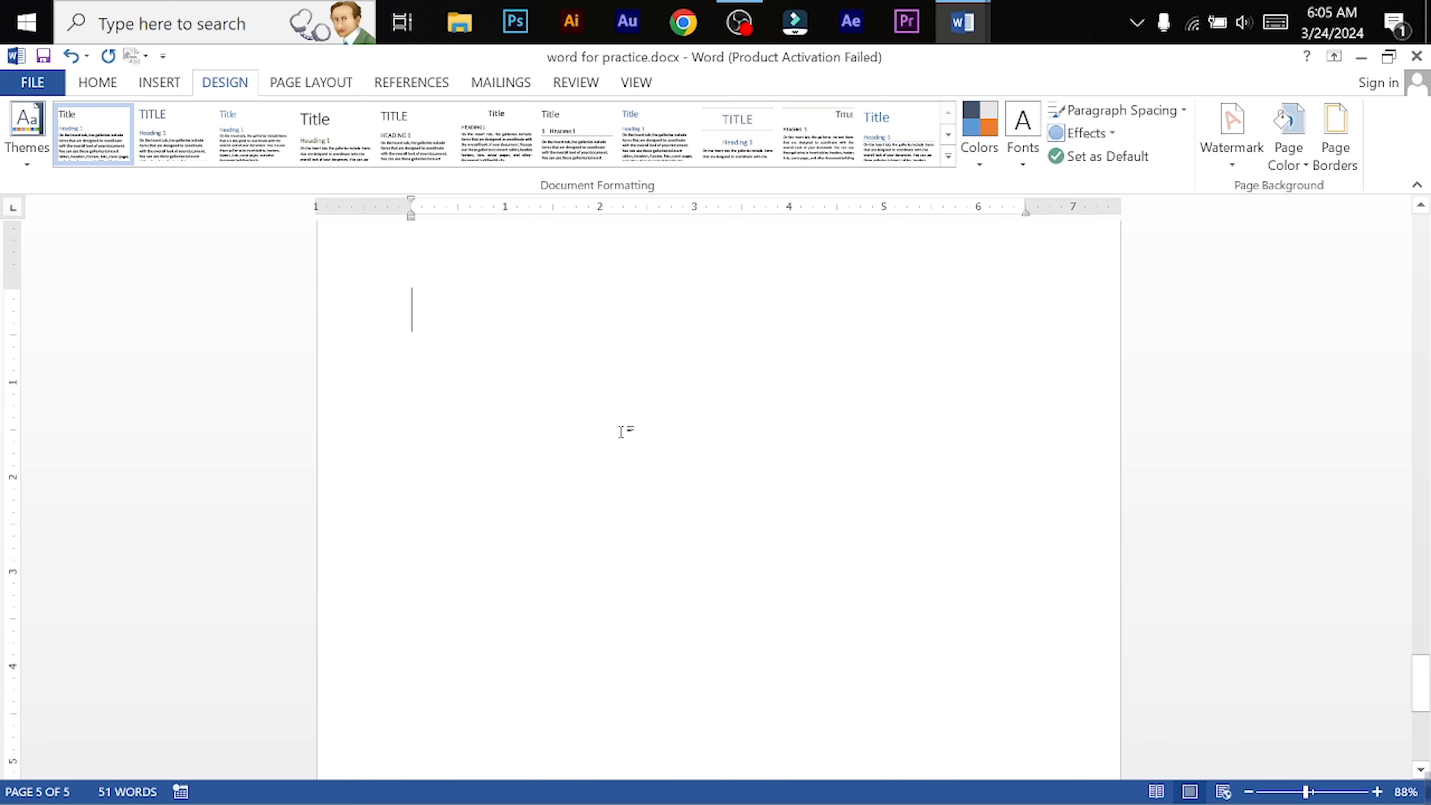
scroll(620, 432, "up", 1)
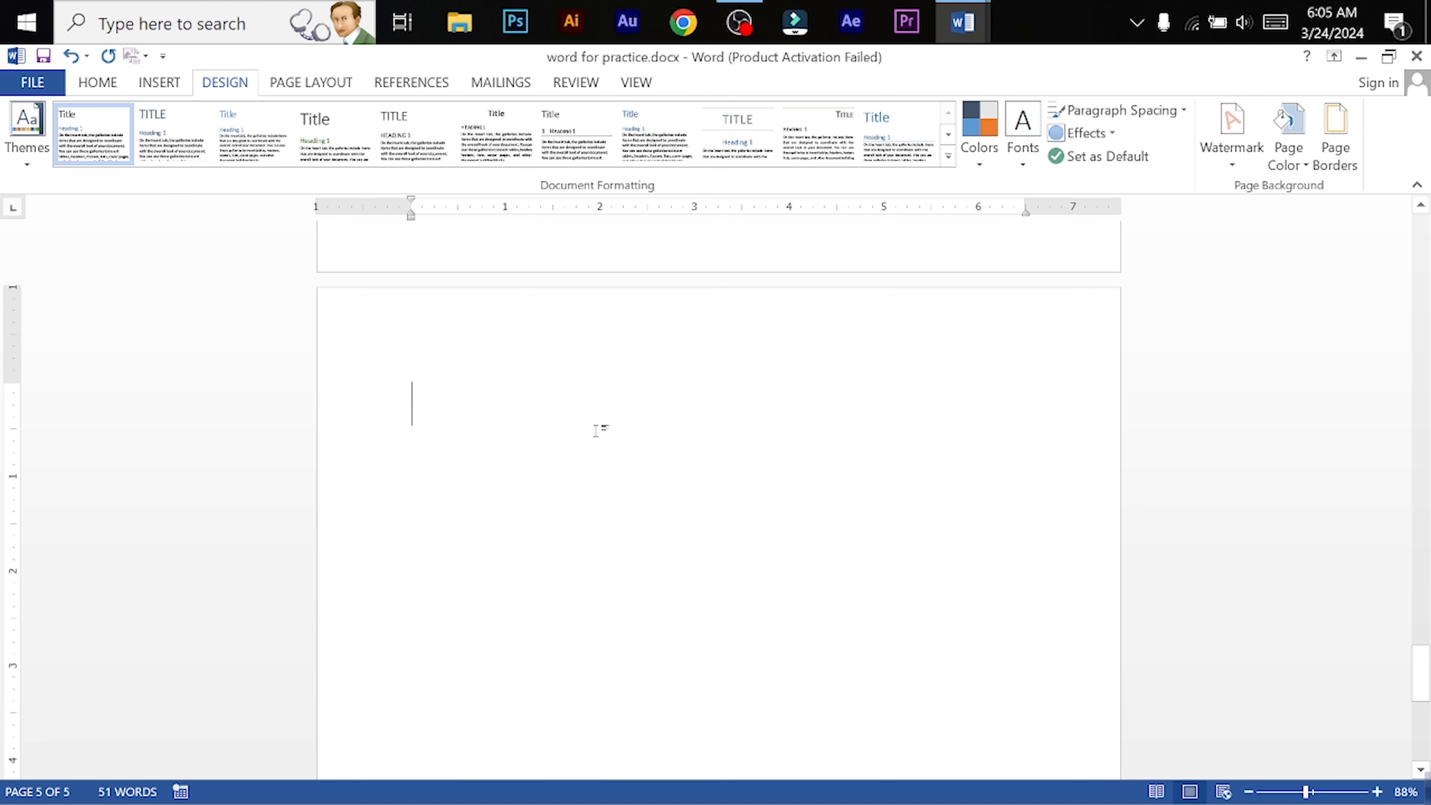